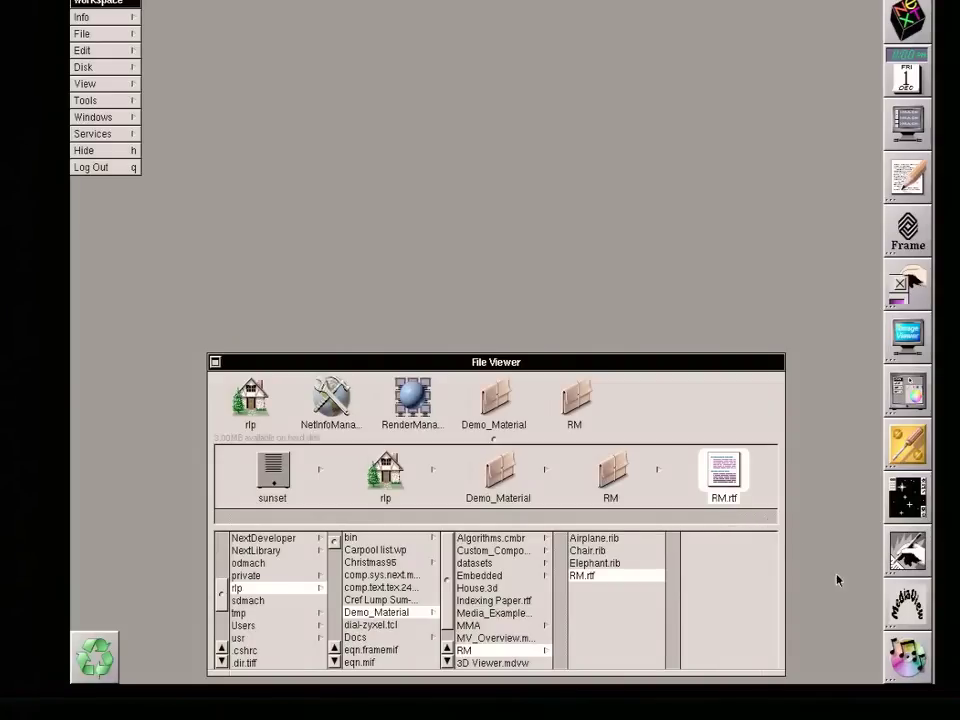
Launch MediaView from the dock and bring the File Viewer showing RM.rtf back to the front.
double_click(898, 603)
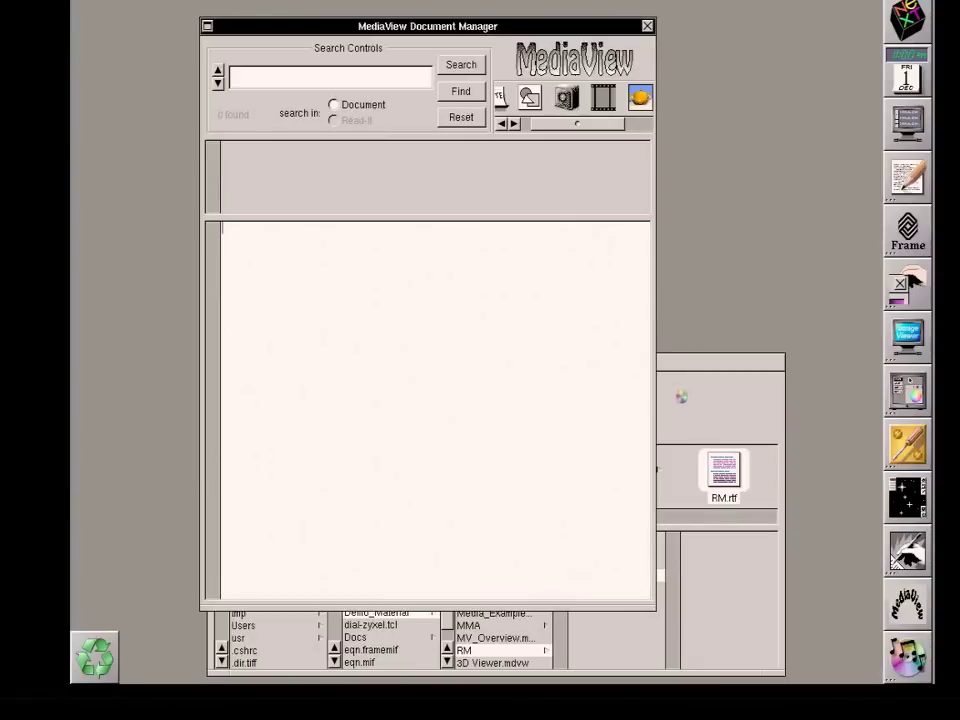
left_click(703, 372)
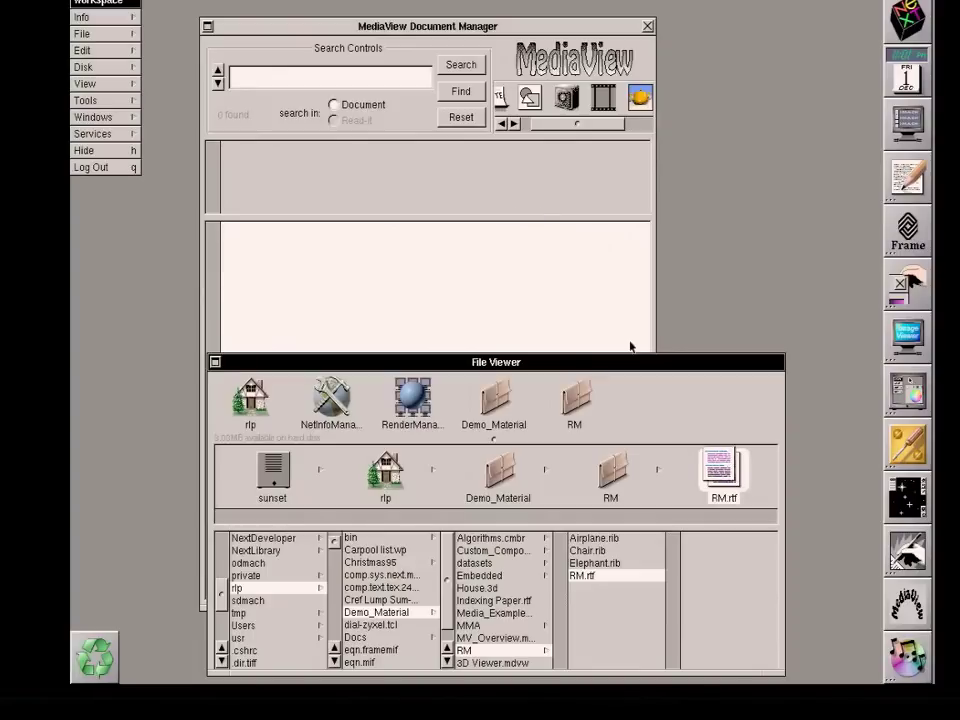
Drop RM.rtf into the Document Manager's upper pane, then move the document window down and left.
left_click_drag(630, 347, 490, 186)
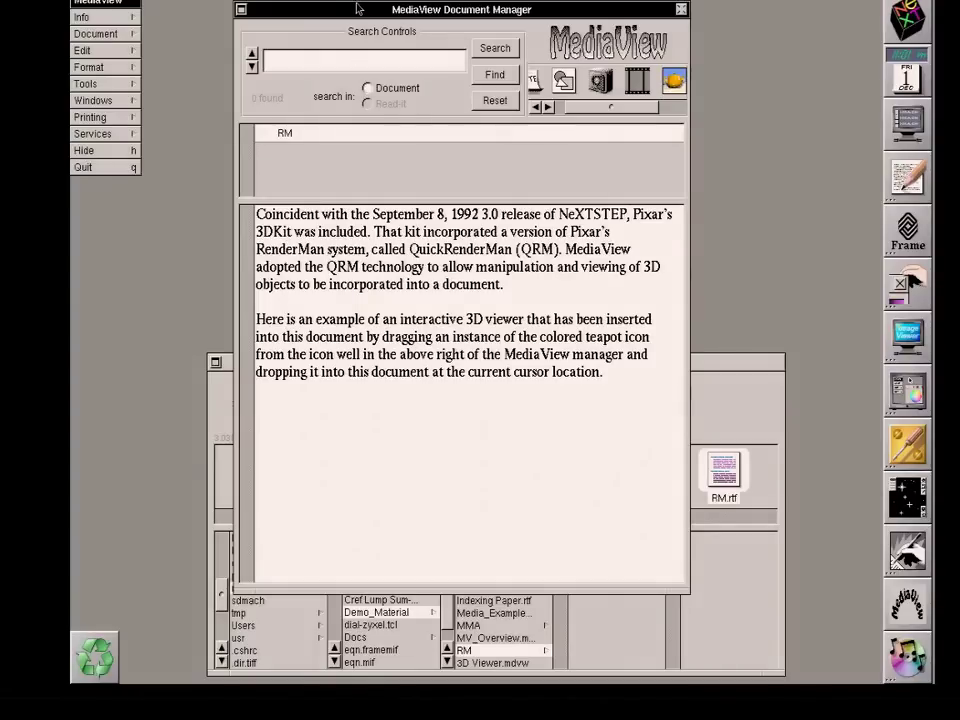
left_click_drag(356, 9, 271, 89)
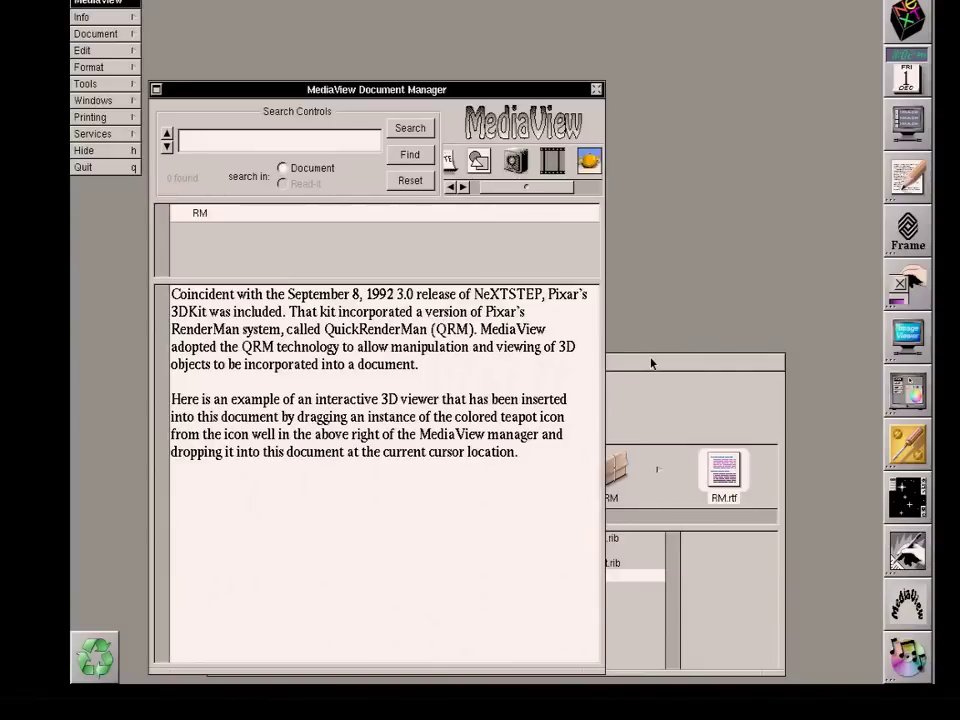
Open Preferences from the dock and switch to the UNIX Expert Preferences pane.
left_click(648, 362)
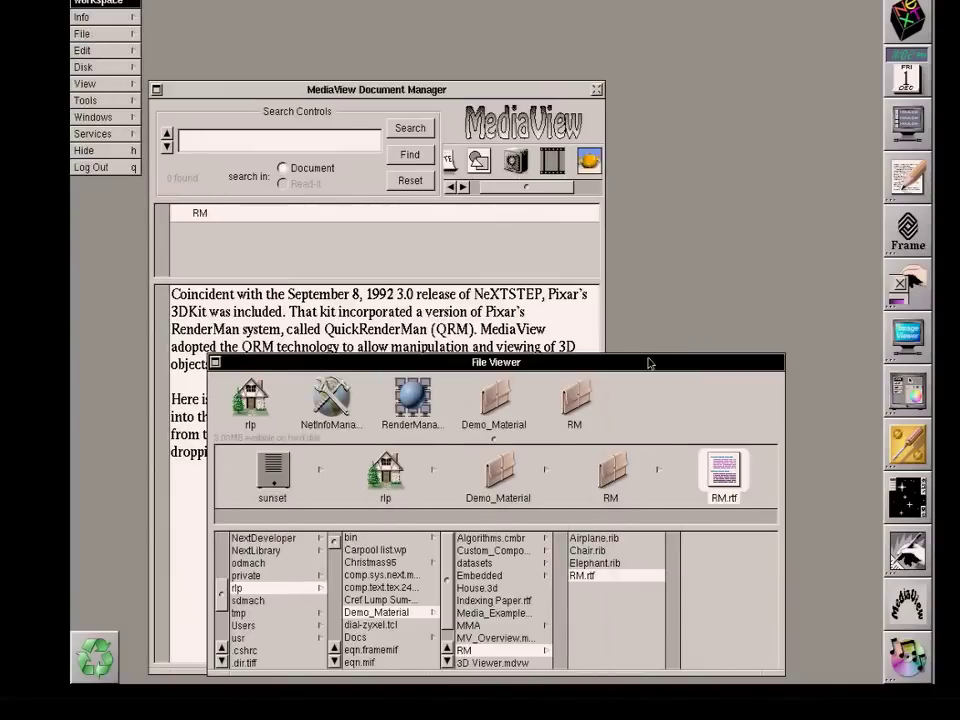
double_click(908, 68)
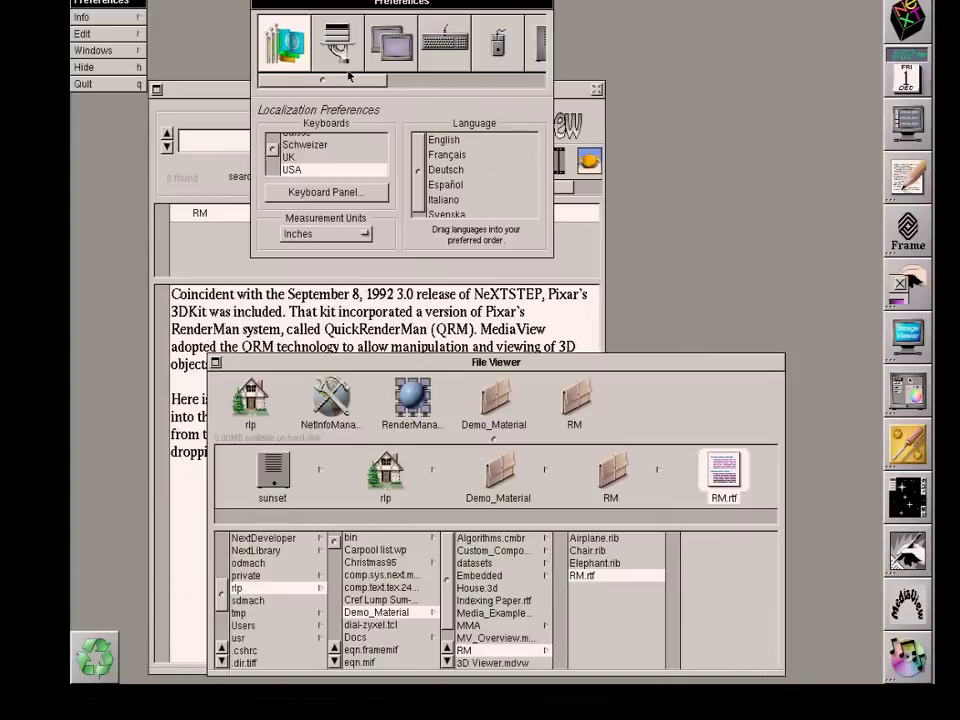
left_click_drag(349, 76, 531, 90)
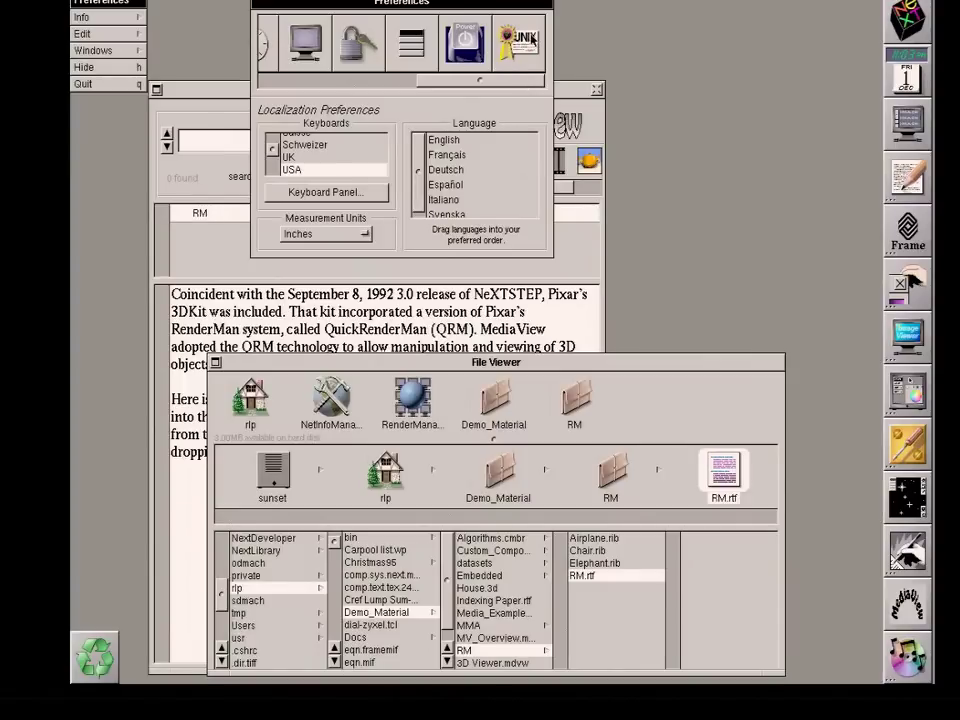
left_click(526, 38)
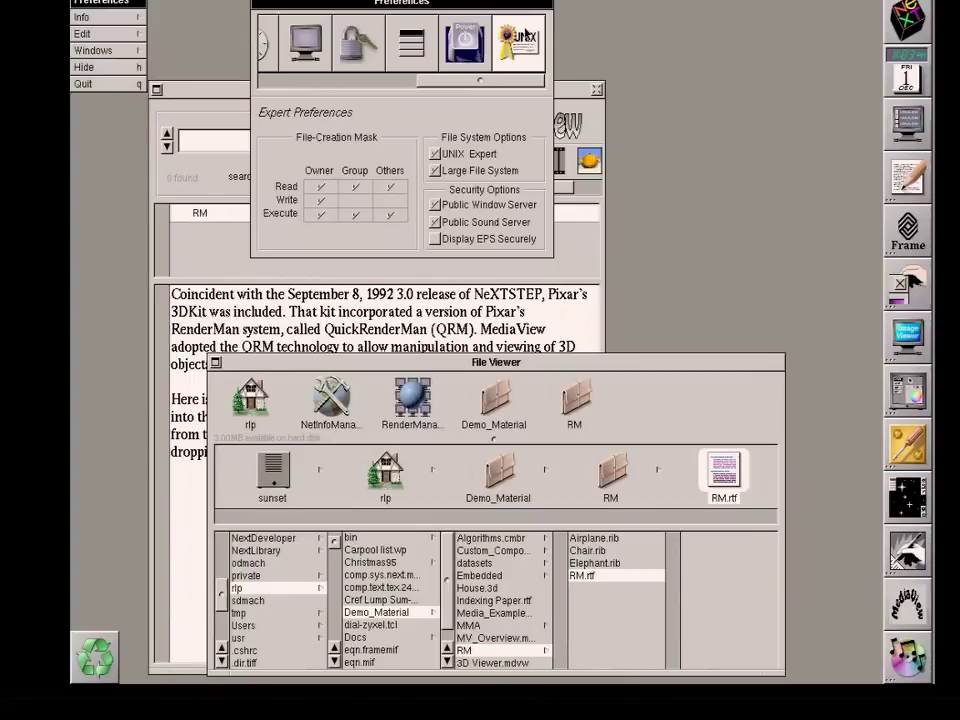
left_click(487, 58)
Quit Preferences and launch RenderManager from the File Viewer shelf.
left_click(120, 86)
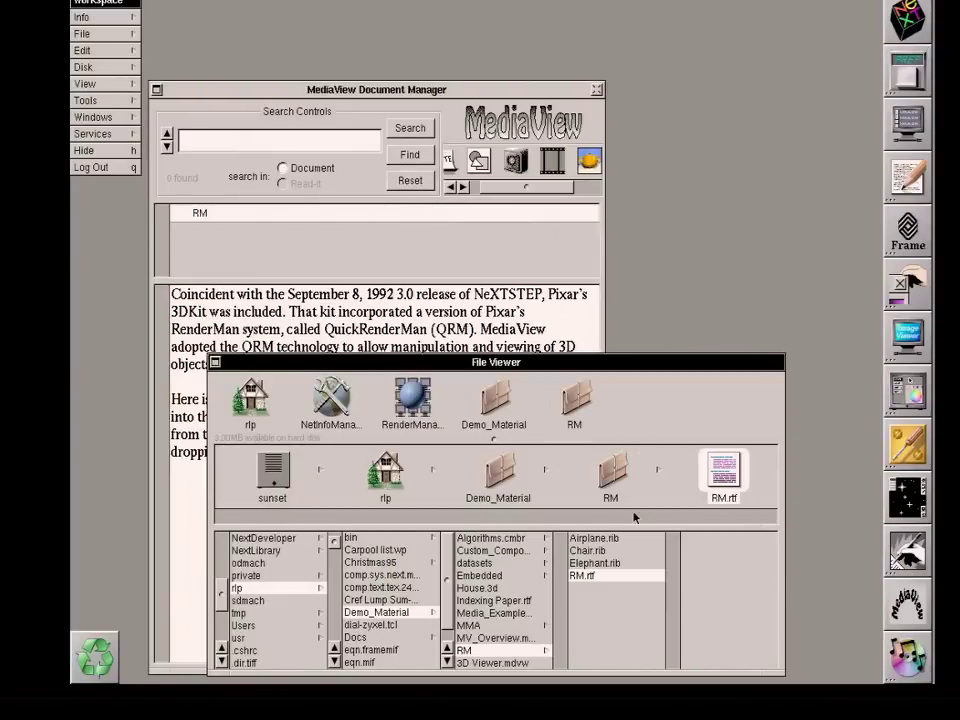
double_click(408, 405)
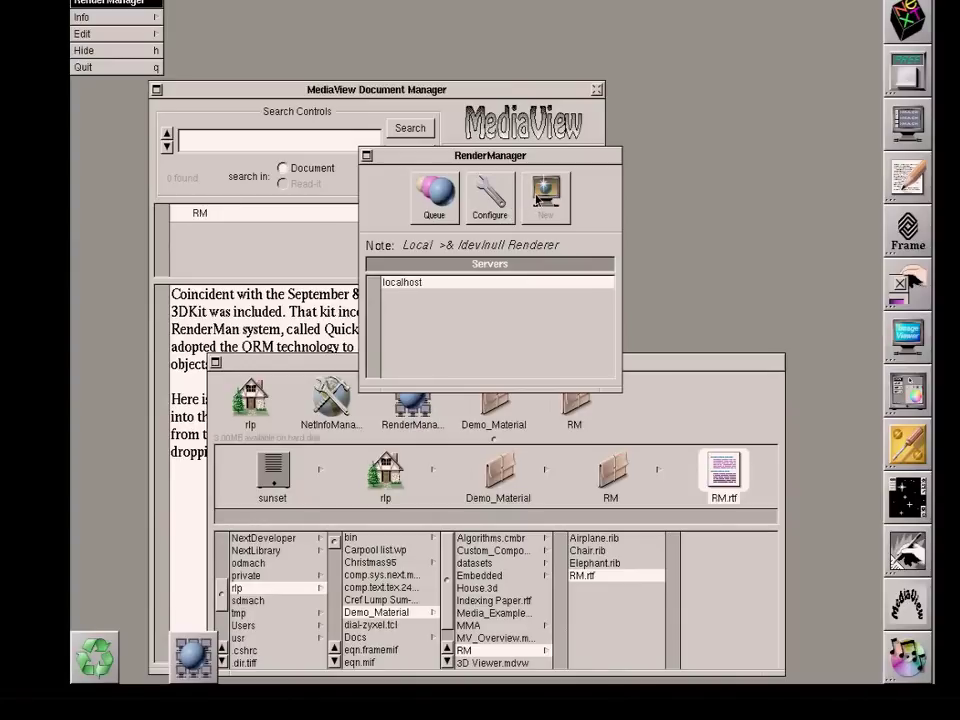
Check the localhost server configuration and empty render queue, then miniaturize RenderManager behind the document.
left_click(538, 198)
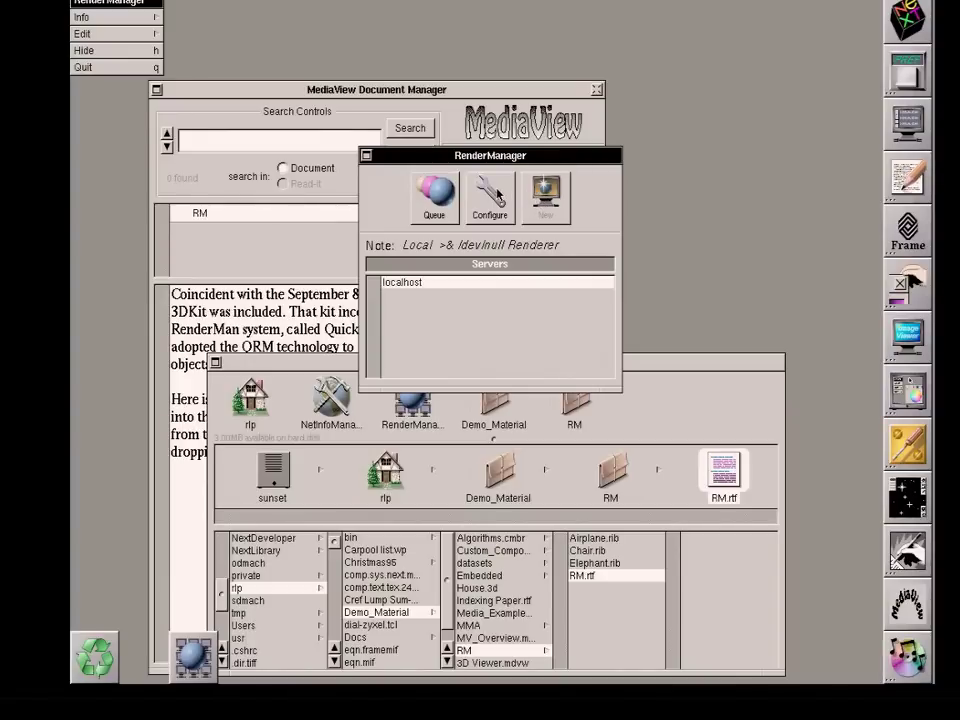
left_click(496, 193)
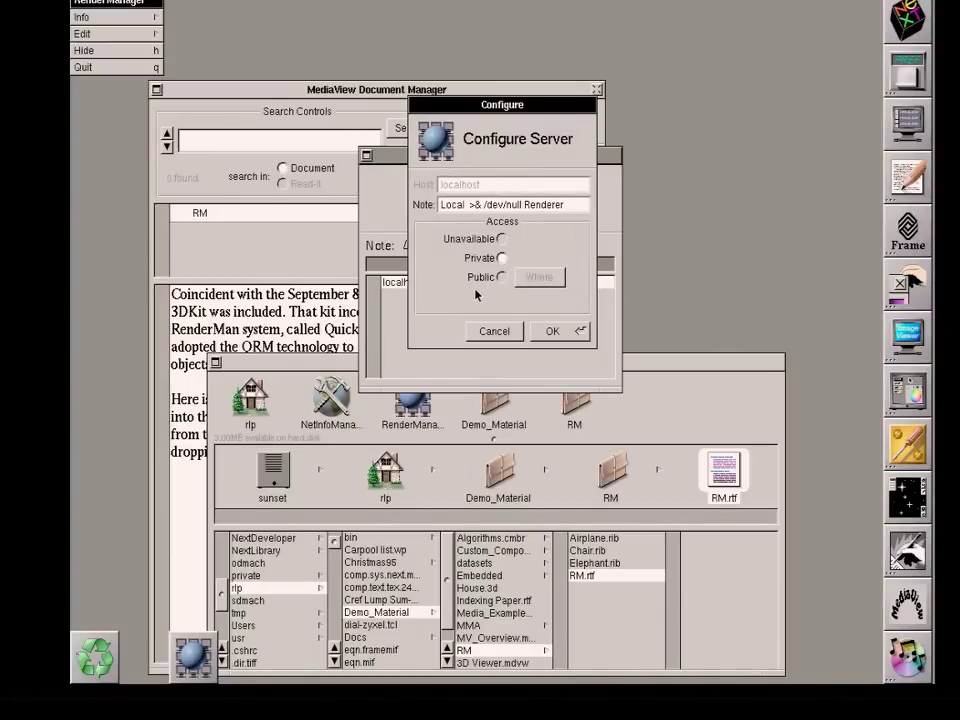
left_click(550, 334)
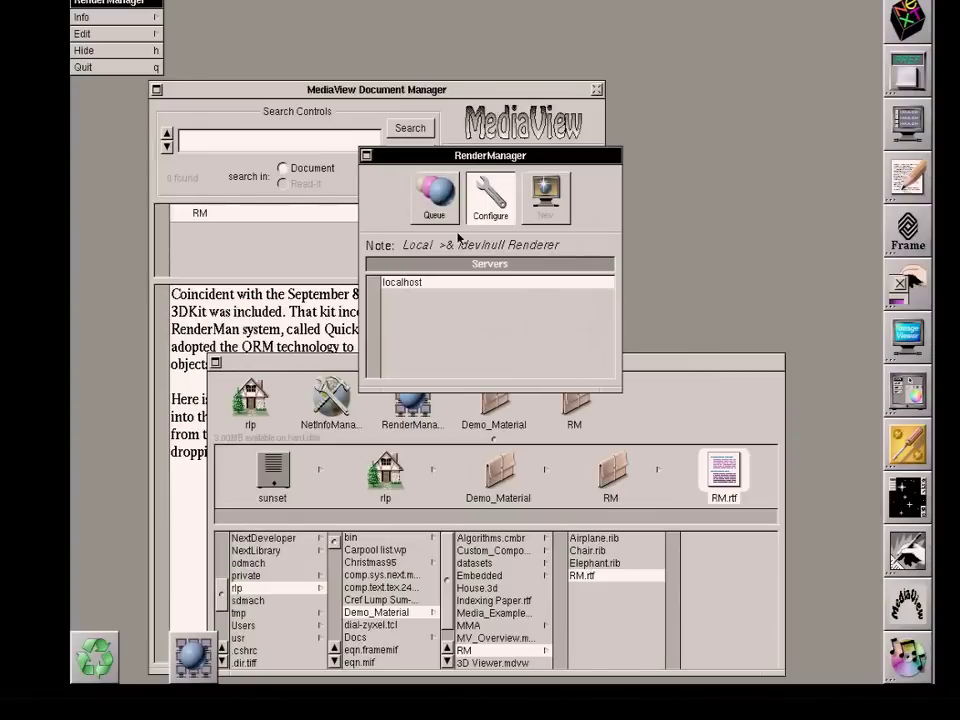
left_click(442, 195)
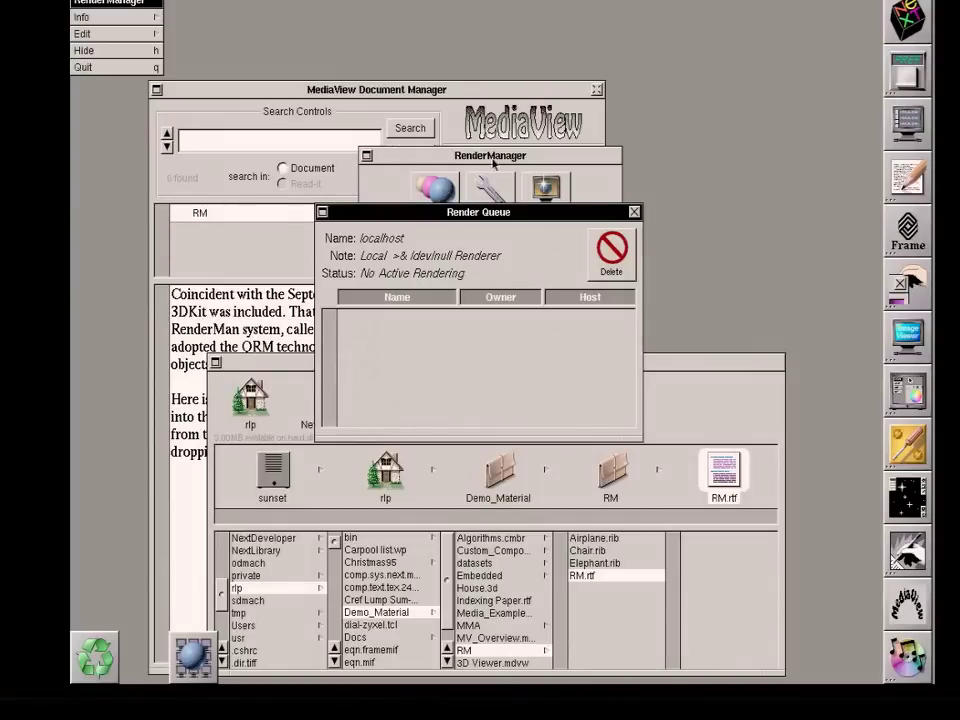
left_click(633, 213)
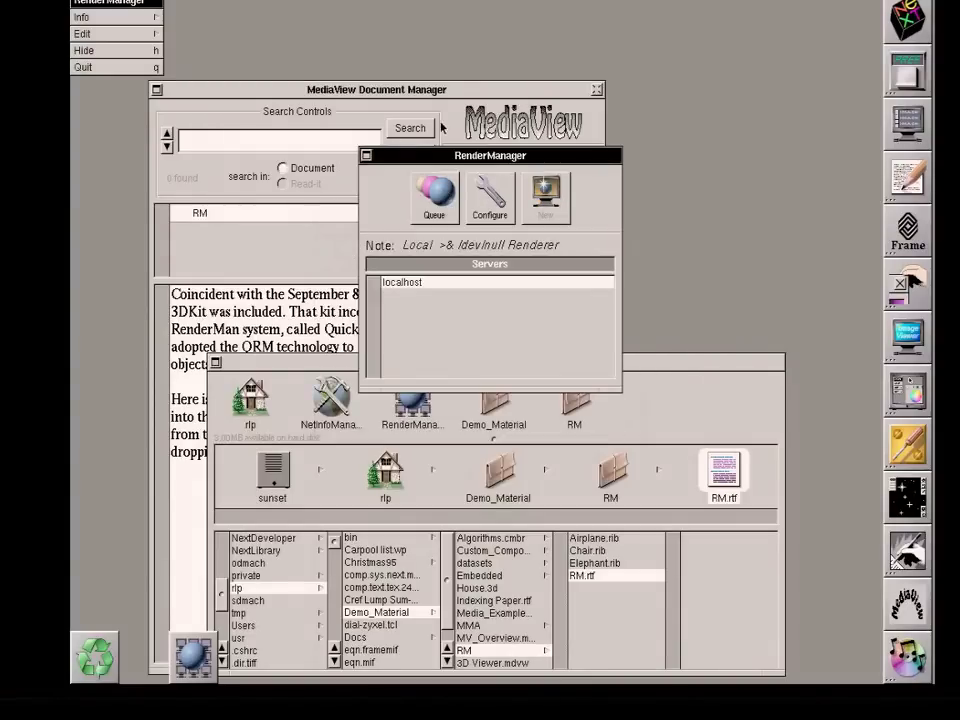
left_click(368, 156)
left_click_drag(388, 89, 453, 50)
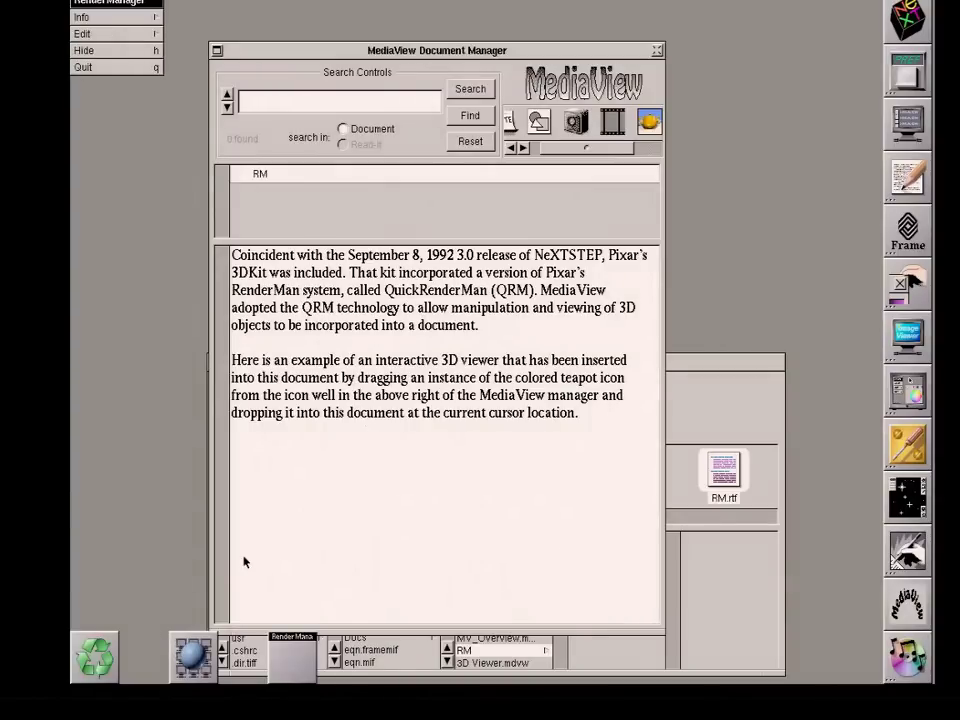
Drop the teapot 3D viewer icon into the RM text right after "document.".
left_click(408, 58)
left_click_drag(405, 52, 428, 25)
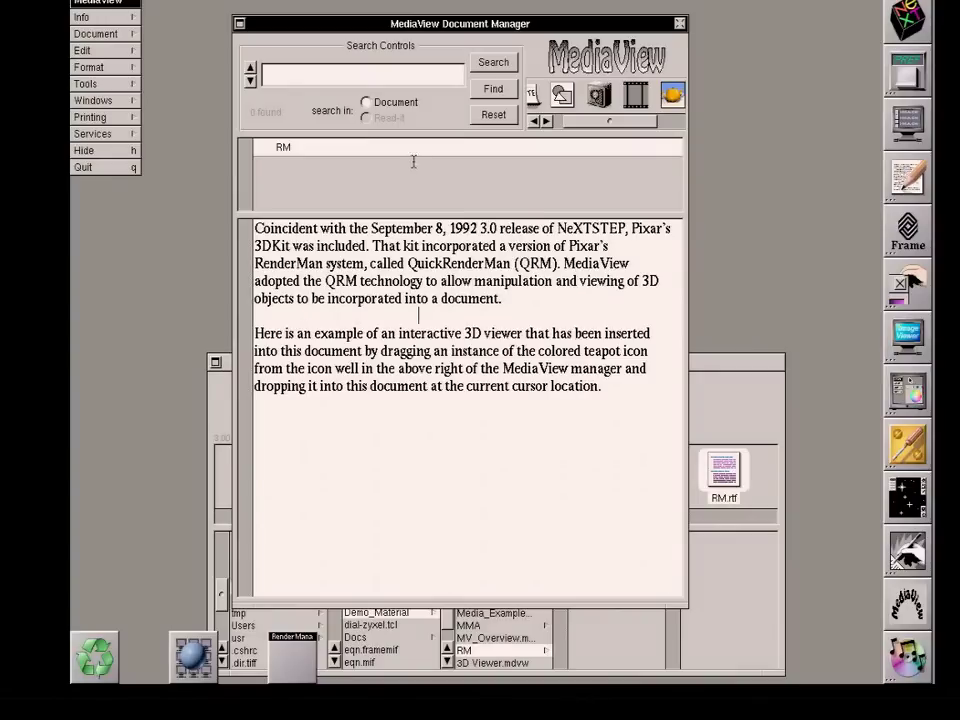
left_click_drag(672, 95, 421, 313)
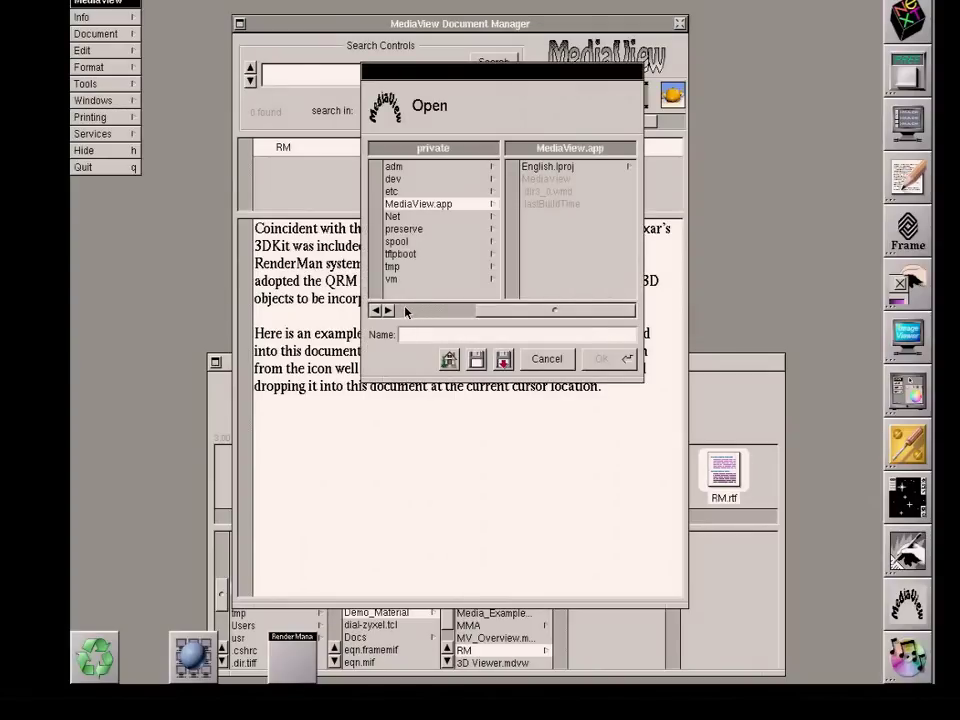
Load /rlp/Demo_Material/RM/Elephant.rib as the embedded viewer's model.
left_click(406, 311)
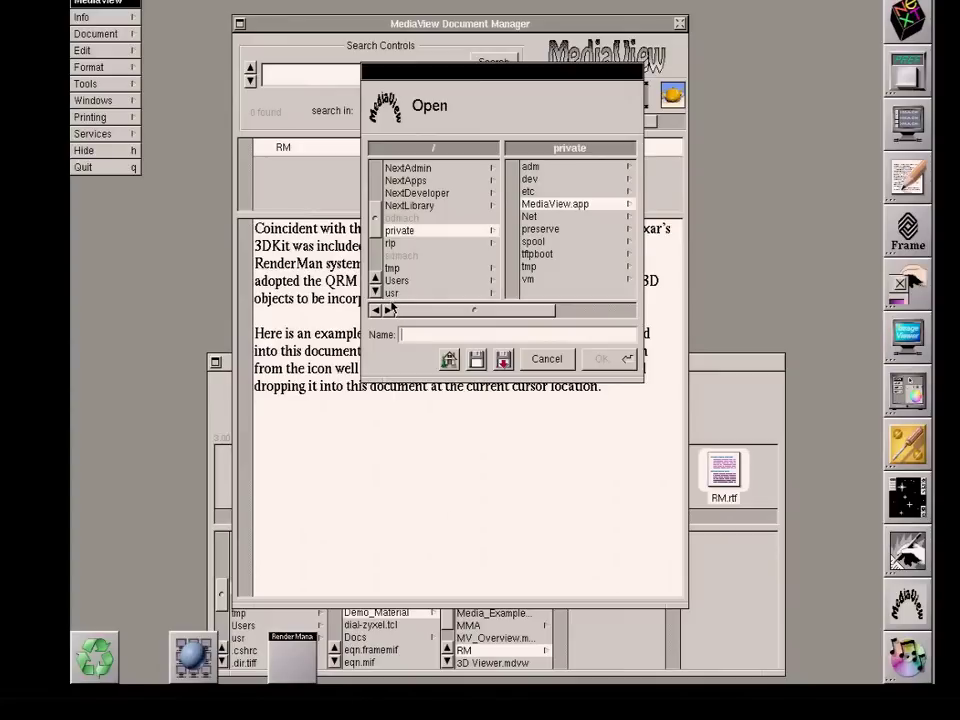
left_click(386, 243)
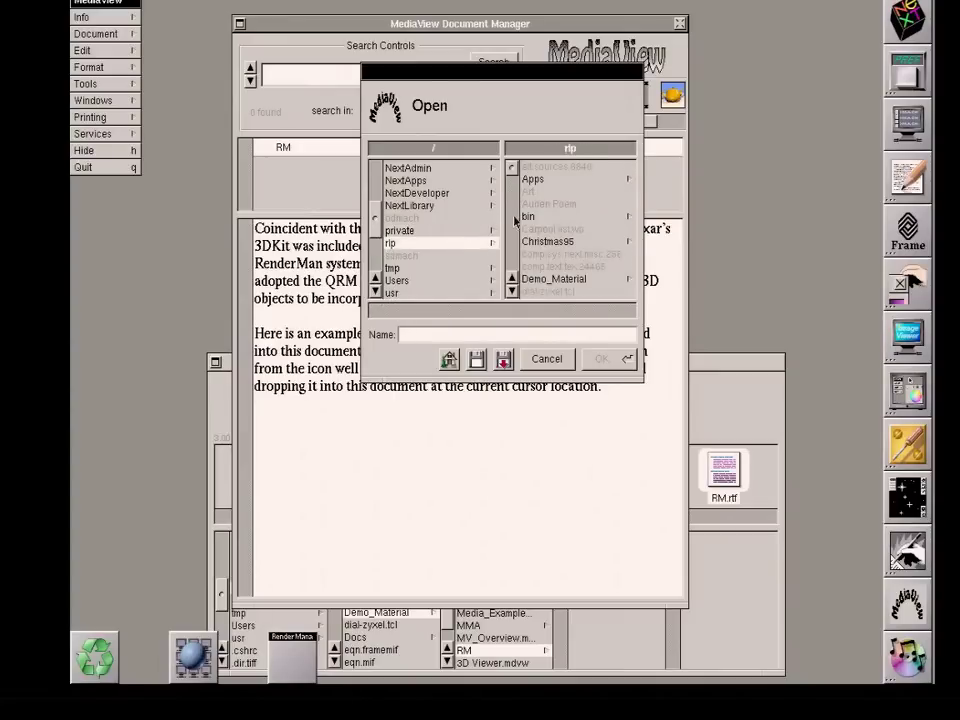
left_click(562, 279)
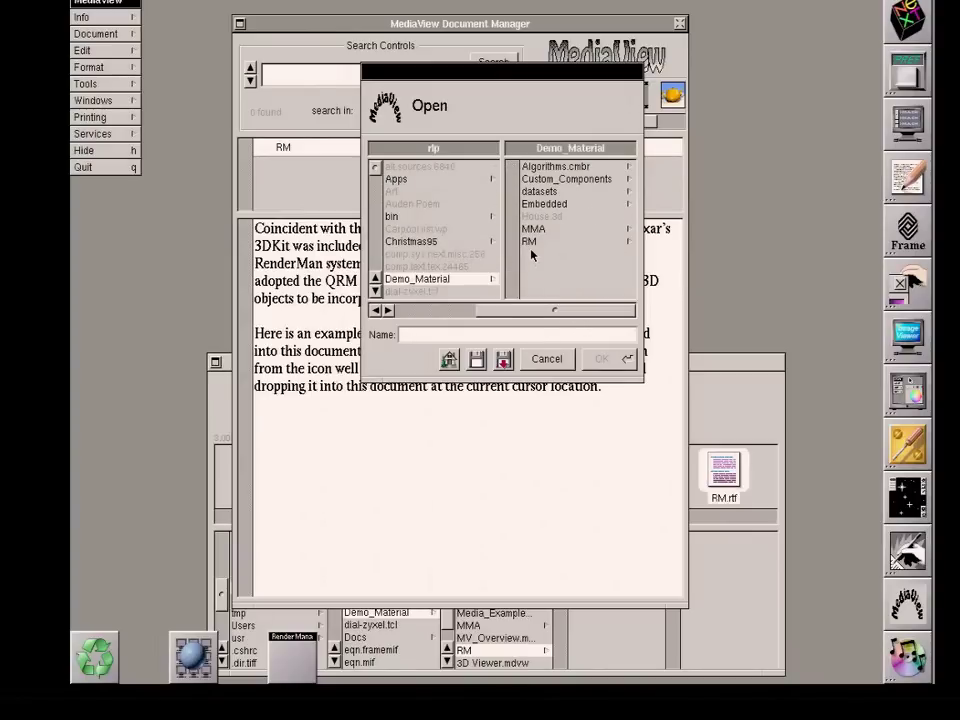
left_click(529, 242)
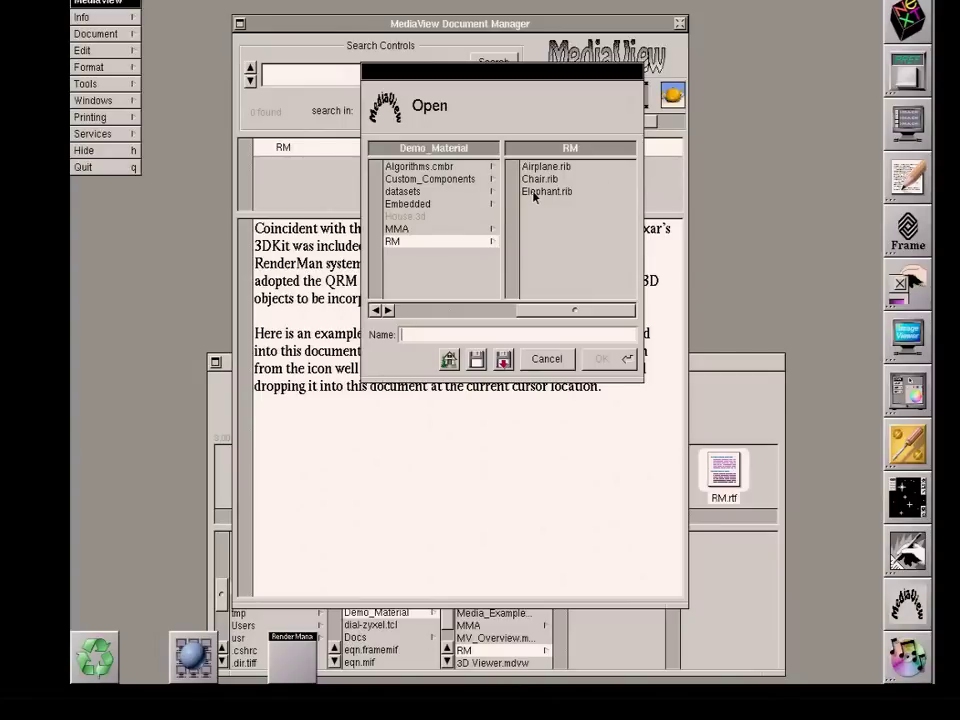
left_click(536, 195)
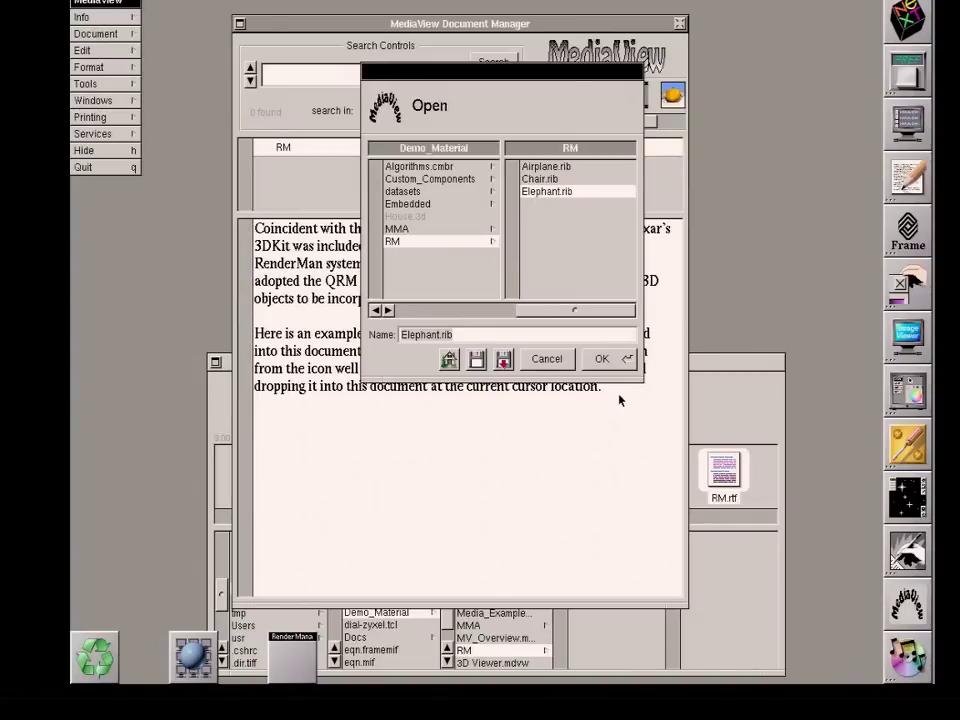
left_click(605, 359)
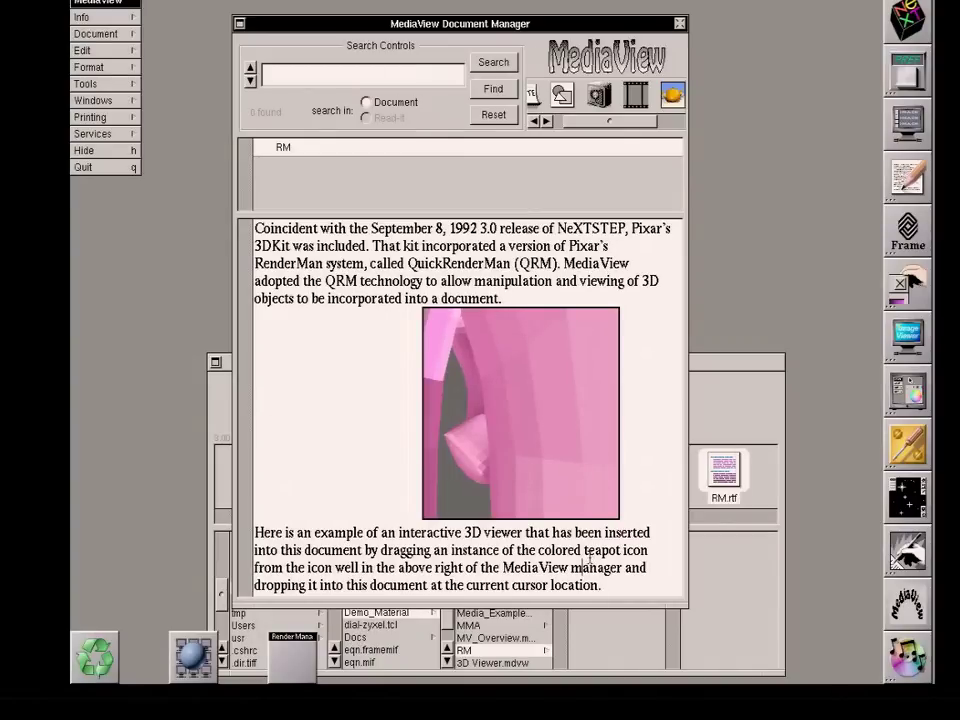
Place the cursor in the last paragraph and rotate the pink elephant in the embedded viewer.
left_click(587, 560)
left_click_drag(547, 378, 509, 392)
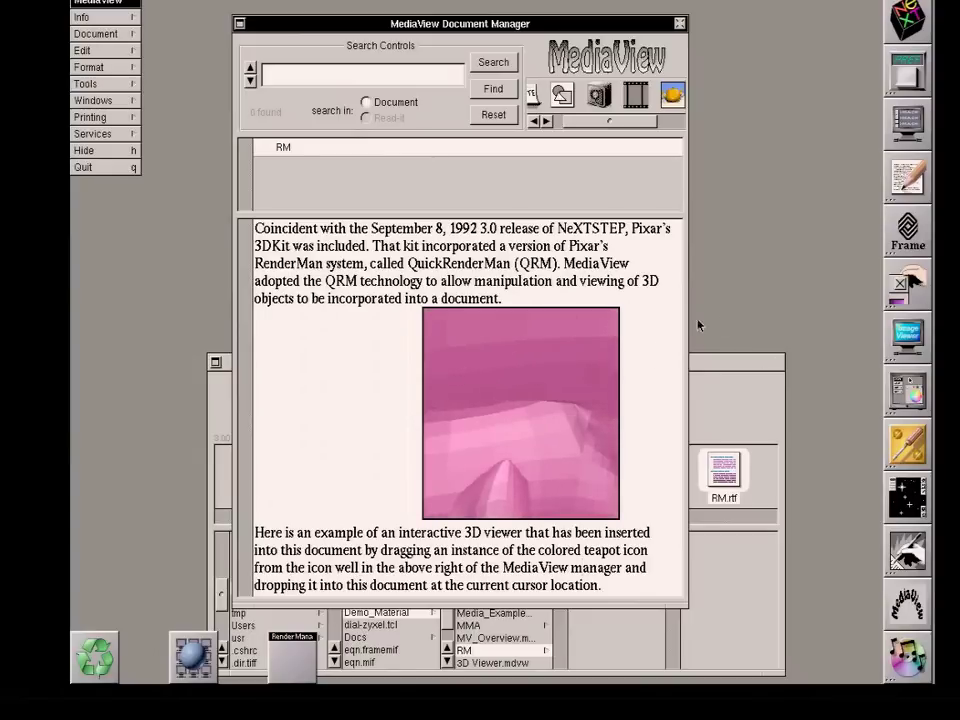
Open the viewer's 3D View Controls panel and move it to the lower right.
double_click(542, 352)
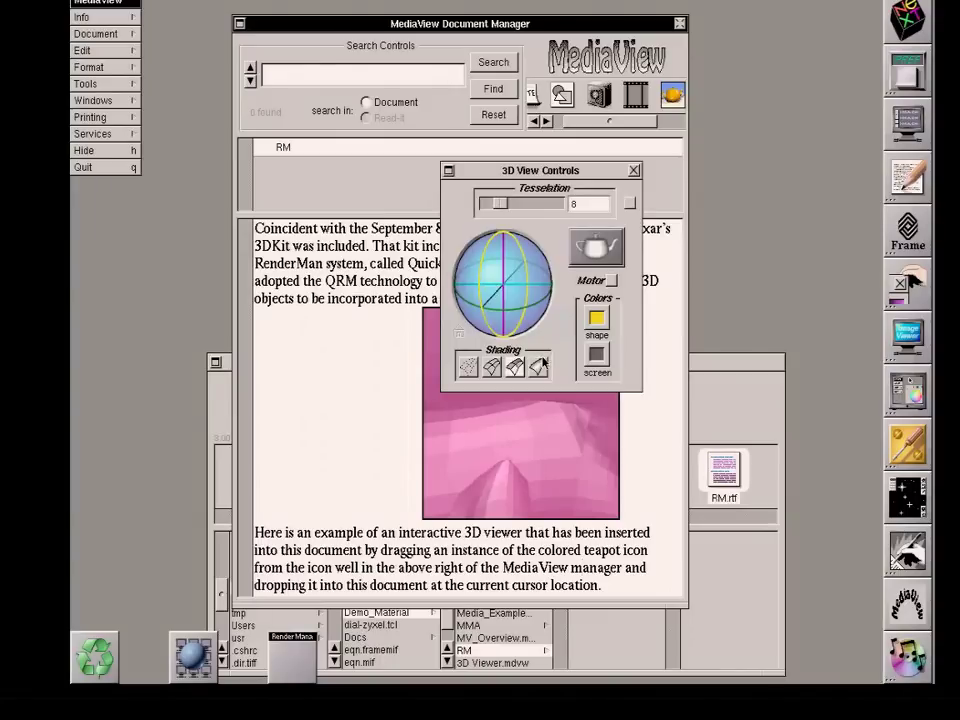
left_click_drag(565, 176, 779, 302)
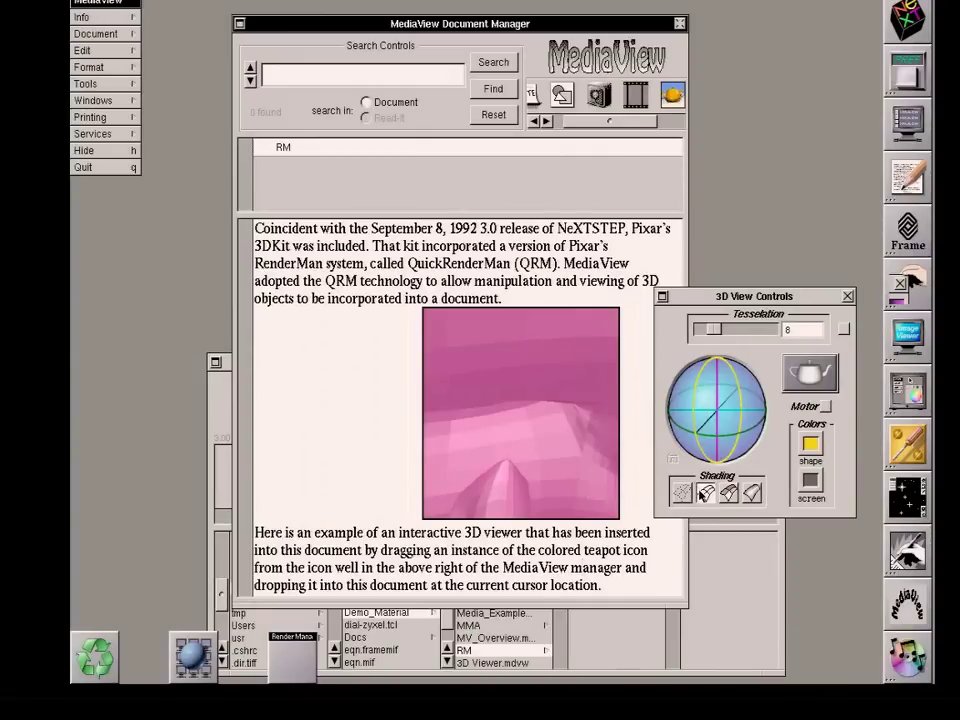
Switch the elephant to wireframe shading and rotate it to a new angle.
left_click(706, 492)
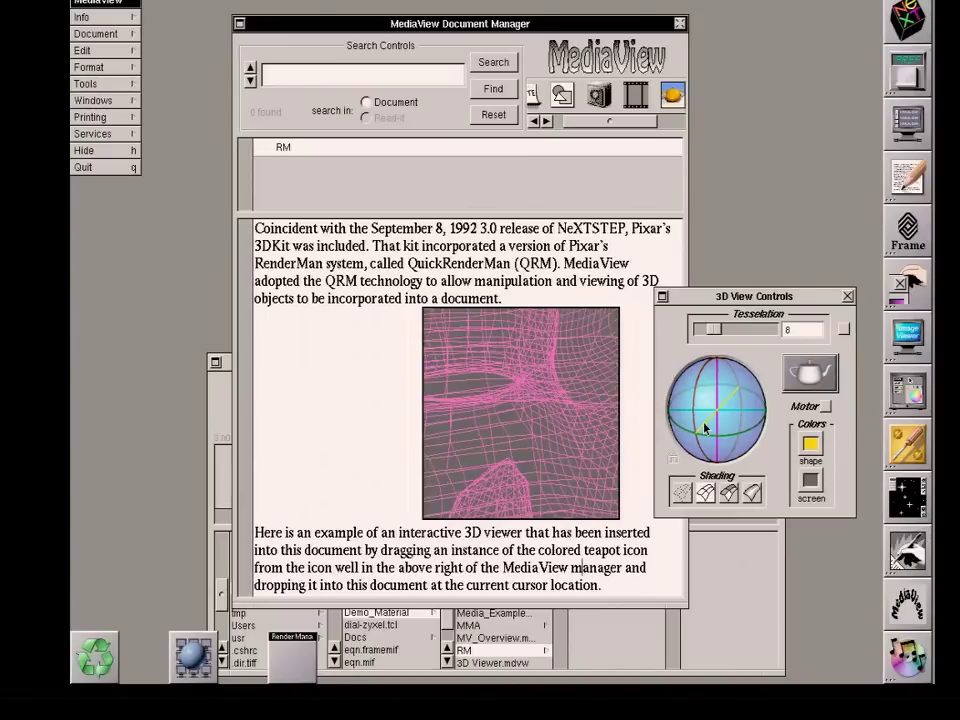
left_click_drag(704, 428, 806, 278)
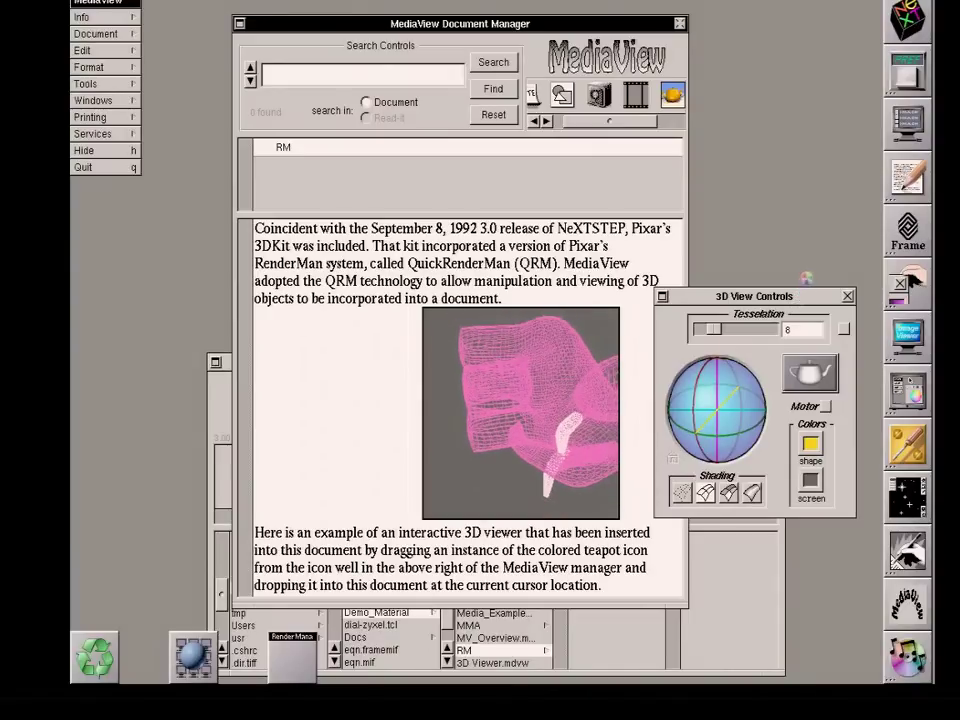
left_click_drag(447, 330, 594, 435)
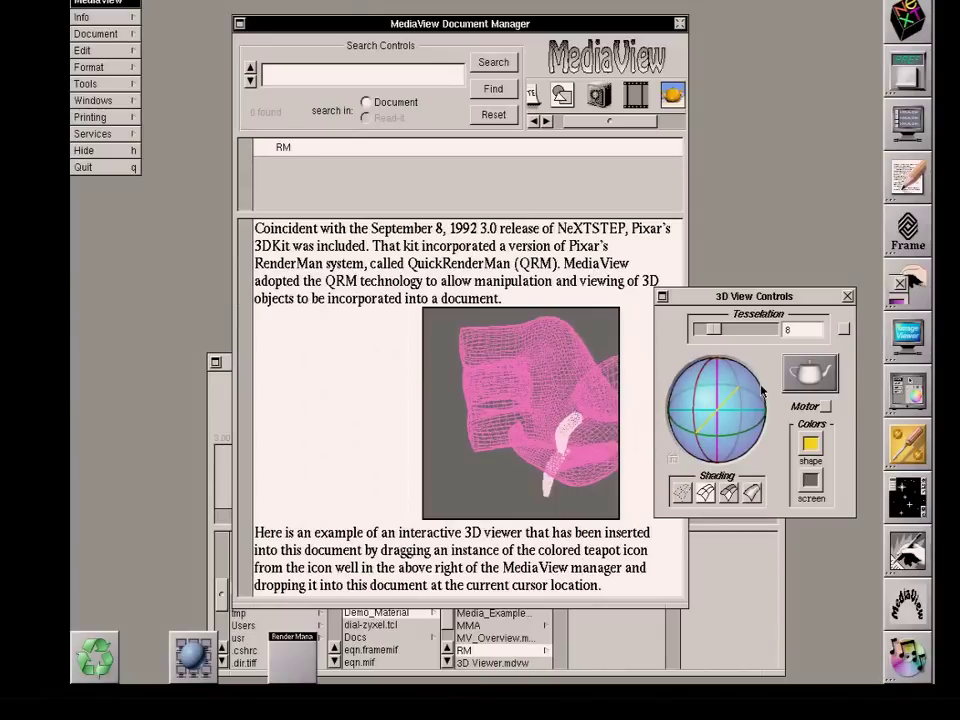
Drag the trackball until the wireframe elephant's head and white tusks face forward.
left_click(702, 376)
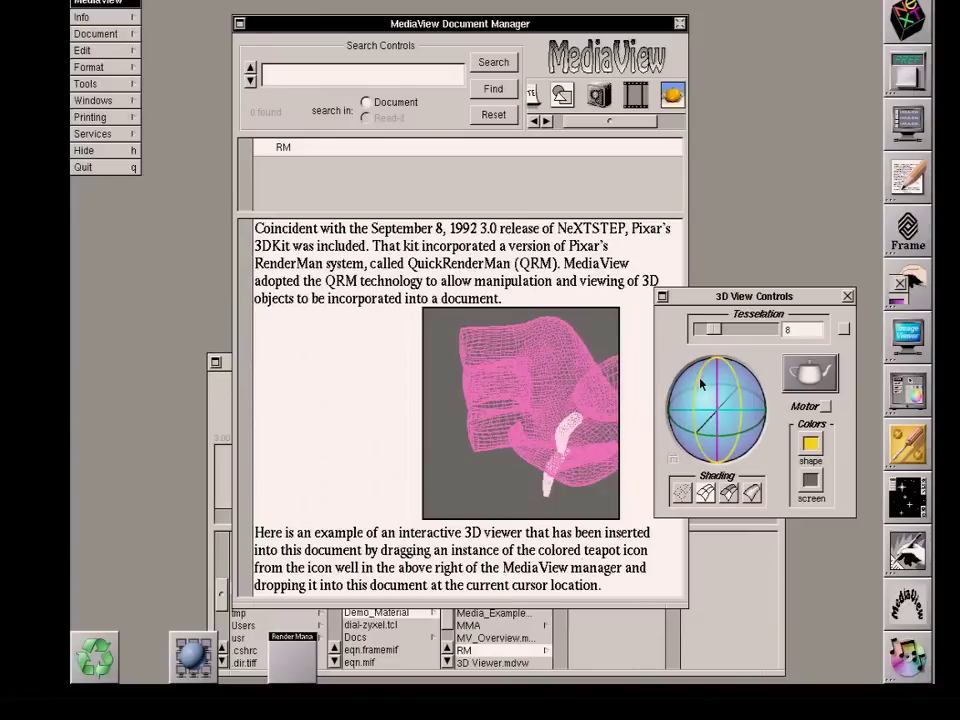
left_click_drag(699, 389, 676, 426)
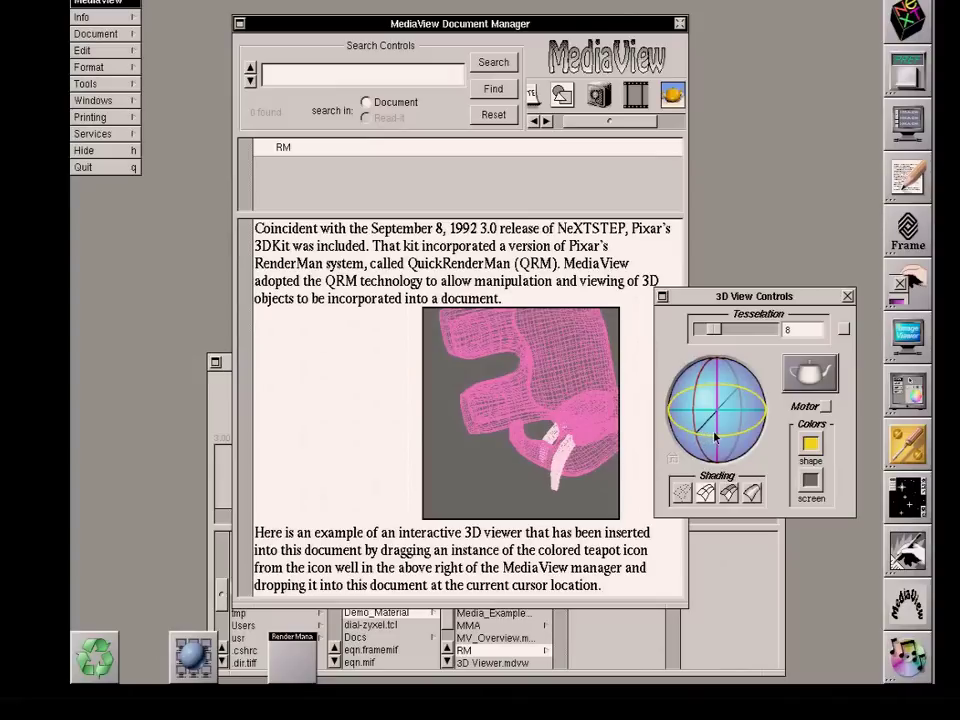
left_click_drag(707, 438, 752, 372)
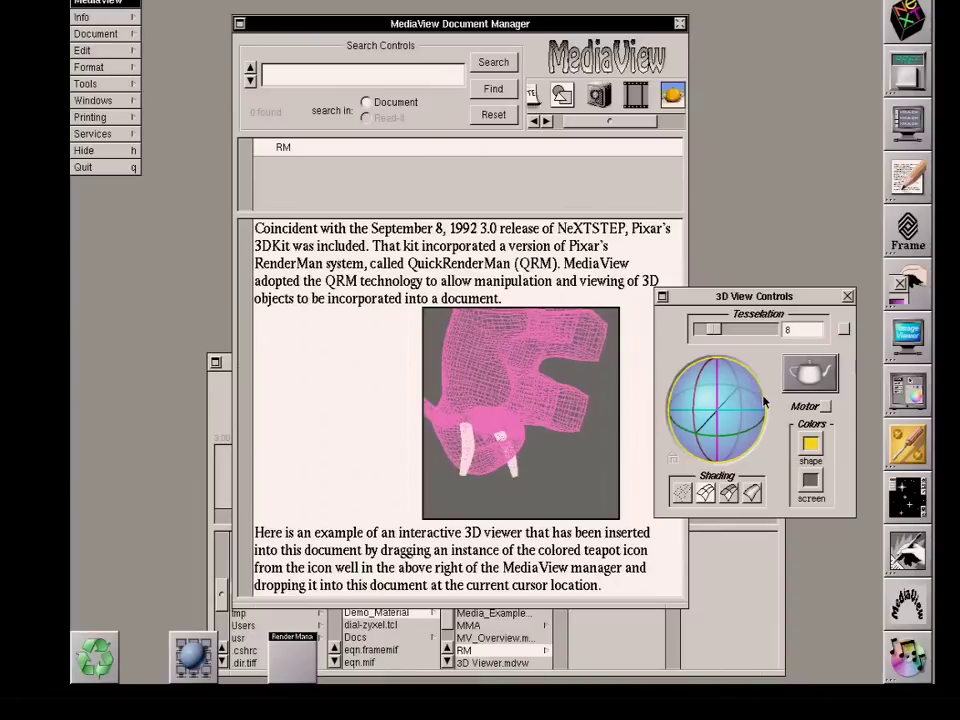
left_click_drag(764, 401, 768, 423)
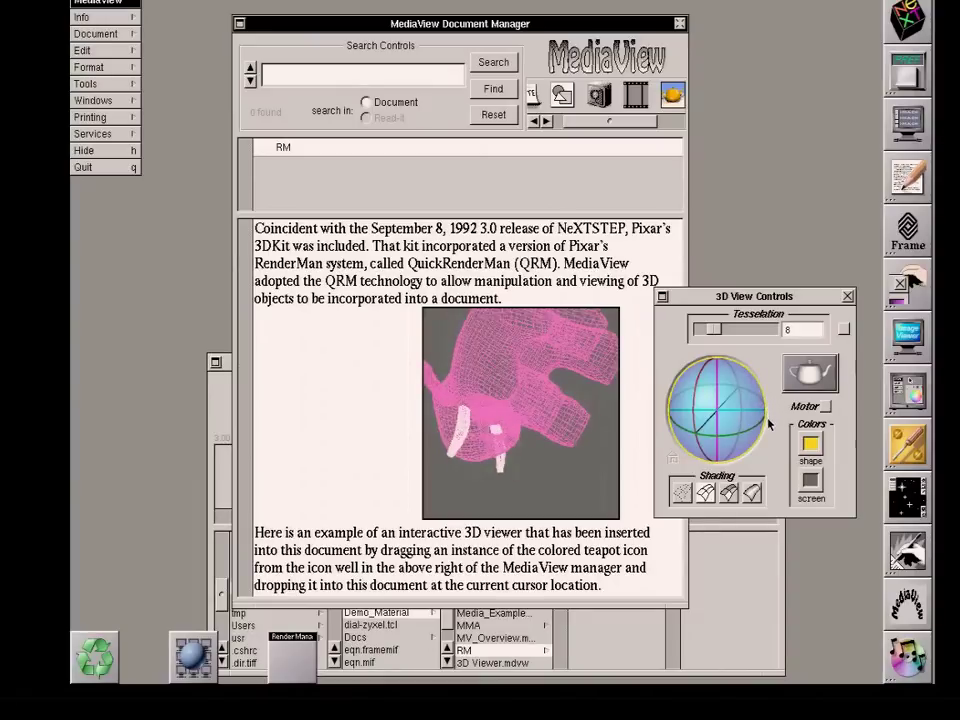
left_click_drag(768, 423, 752, 372)
left_click_drag(530, 410, 568, 449)
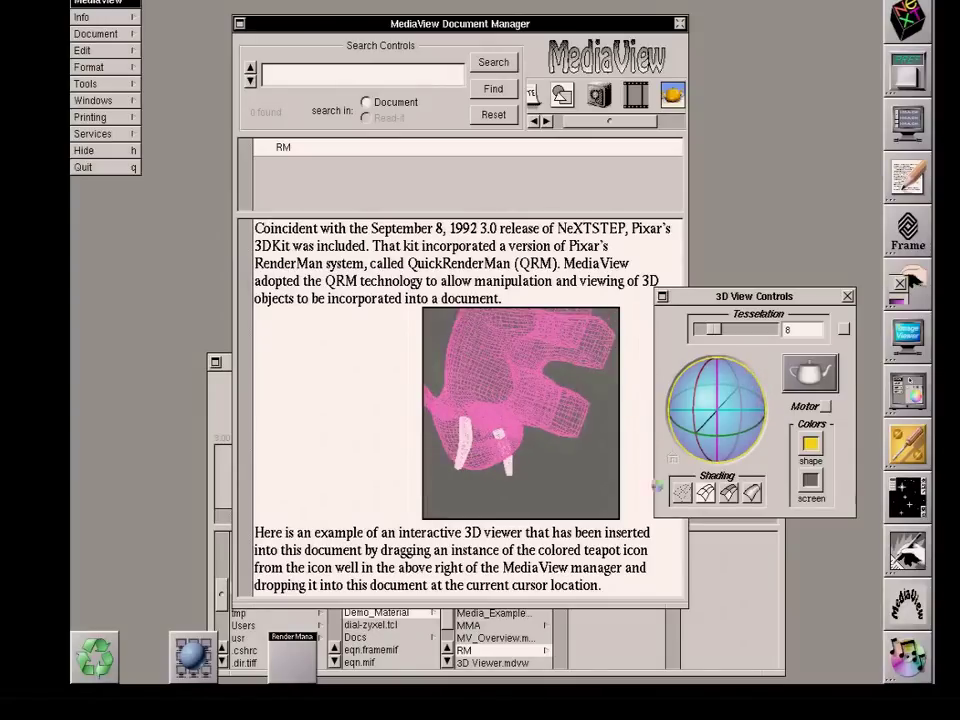
Switch the elephant from wireframe to shaded, then to the fourth, smooth shading mode.
left_click(730, 493)
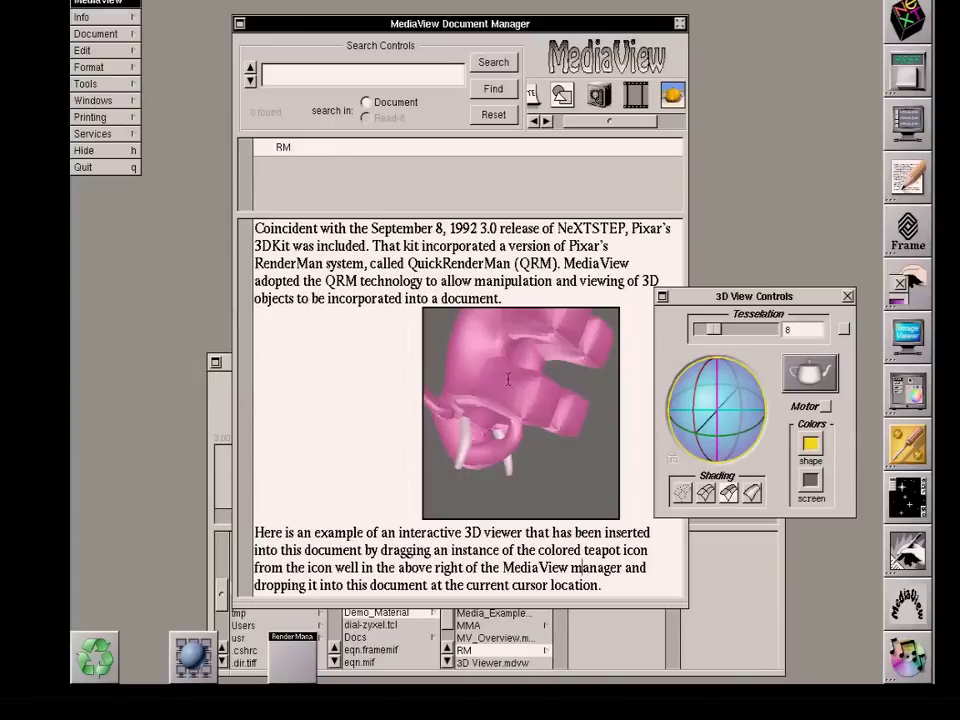
left_click(753, 492)
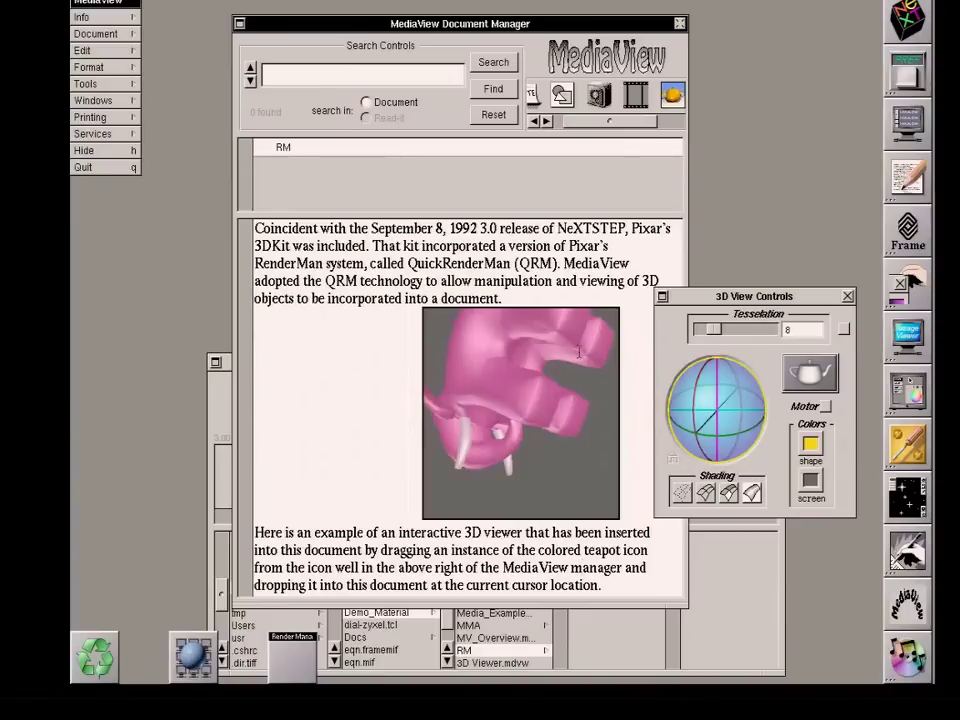
Close the 3D View Controls and save the document as Babar in rlp/Demo_Material/RM.
left_click(846, 297)
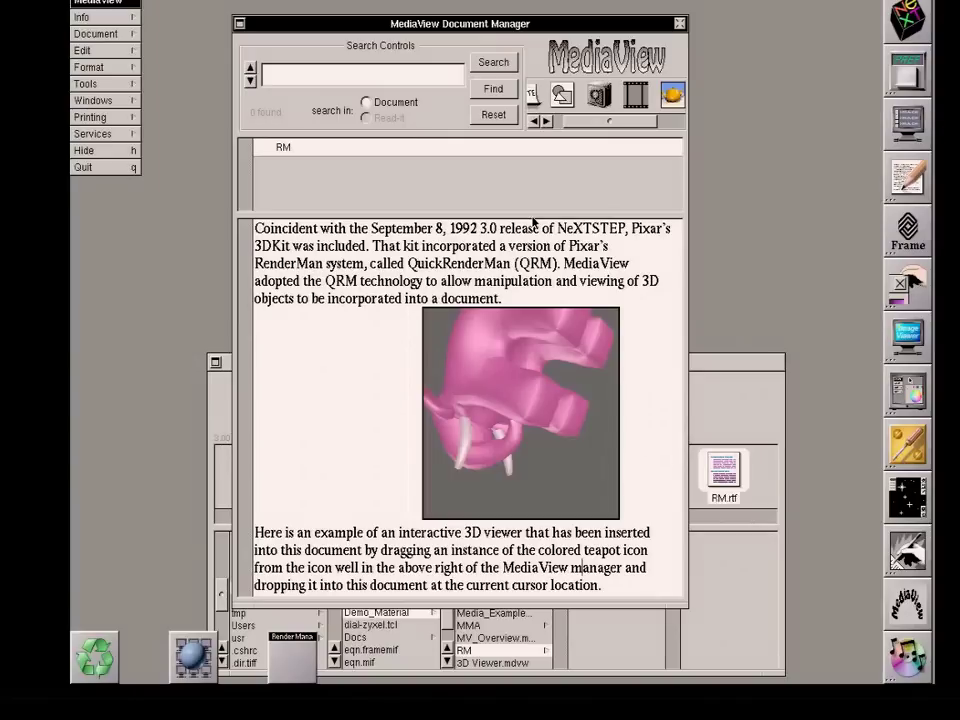
key("ctrl+s")
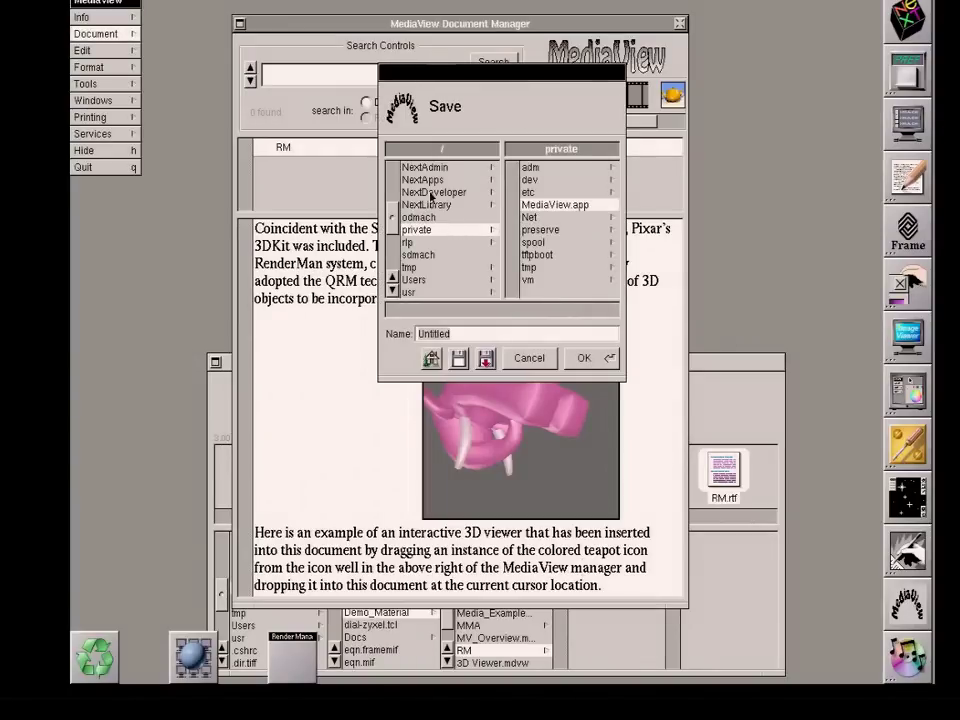
left_click(407, 244)
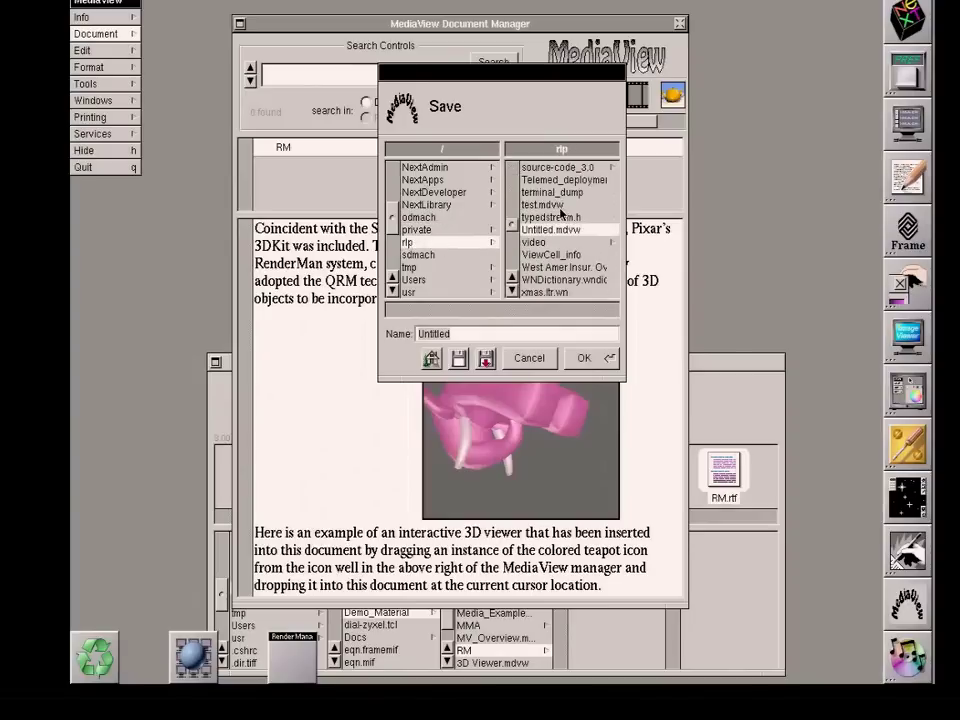
left_click_drag(512, 225, 516, 176)
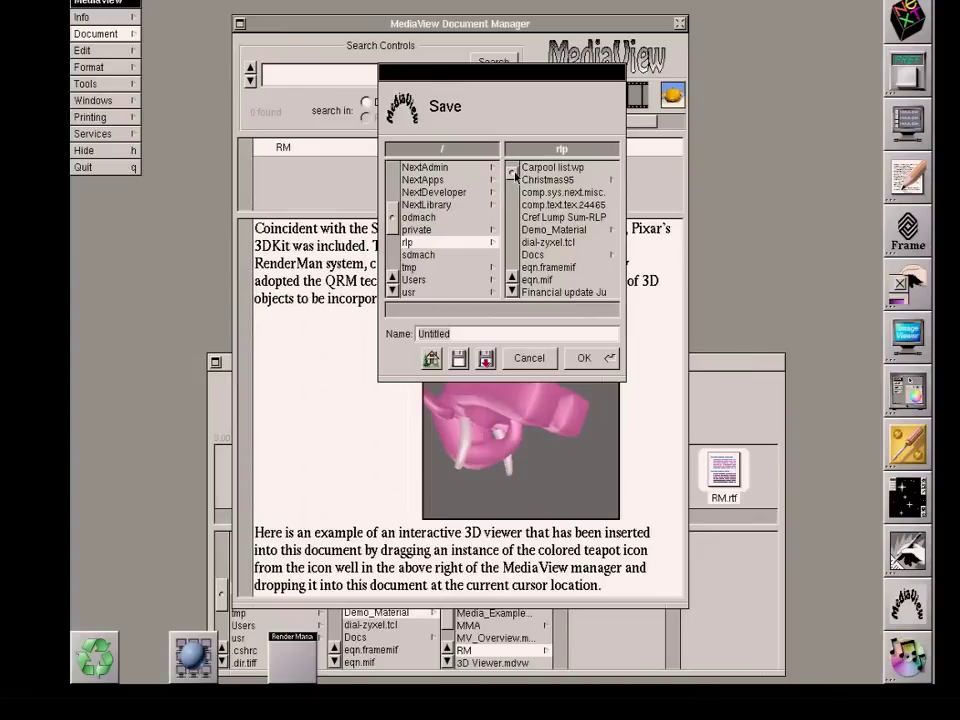
left_click(553, 229)
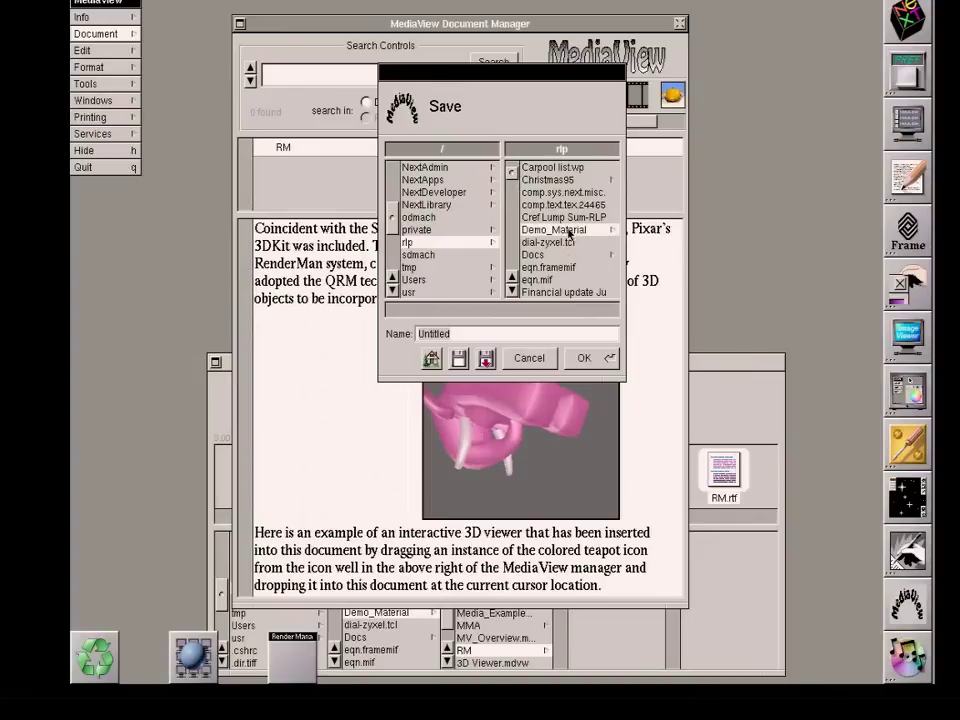
left_click(532, 280)
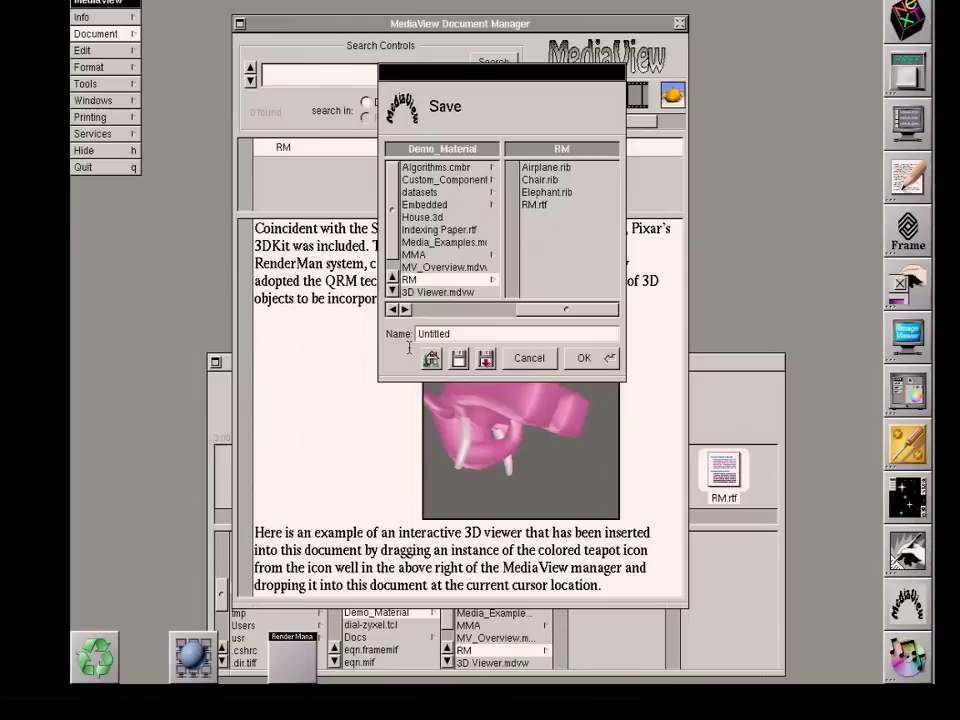
type("Babar")
left_click(582, 359)
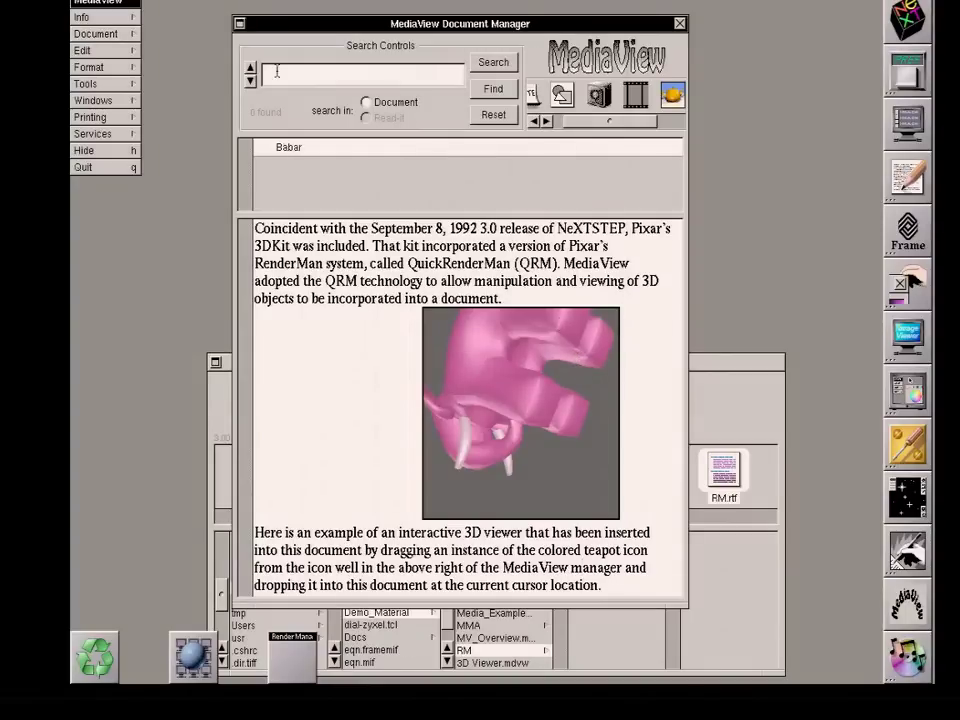
Quit MediaView and select Babar.mdvw in the File Viewer's RM column.
left_click(117, 171)
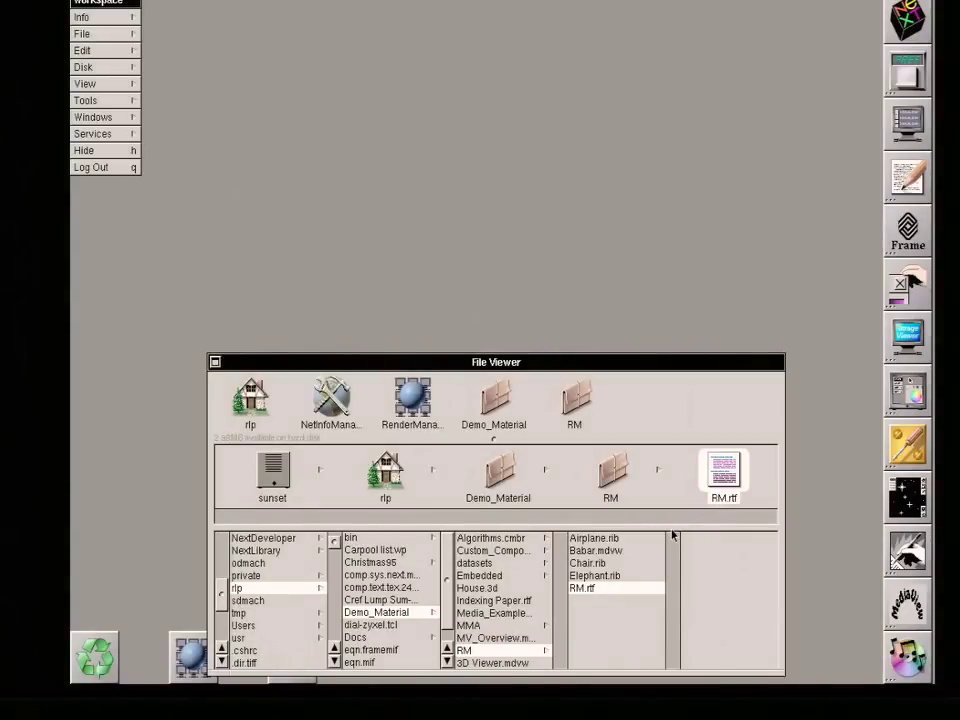
left_click(612, 551)
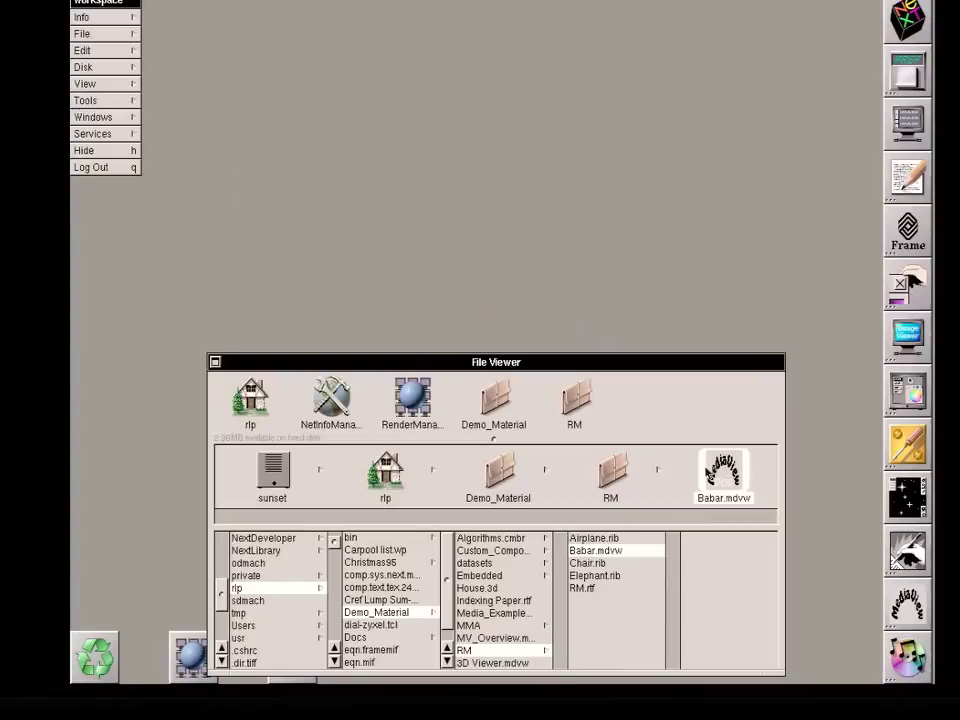
Reopen Babar.mdvw, drag the elephant to confirm it rotates, then hide MediaView.
double_click(724, 472)
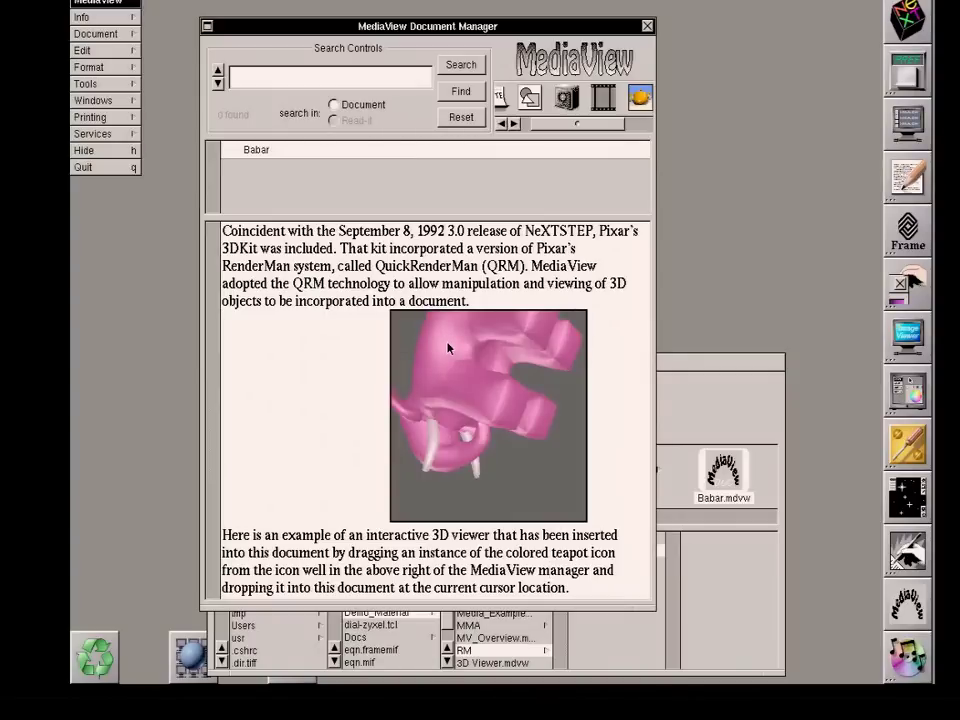
left_click_drag(448, 348, 449, 370)
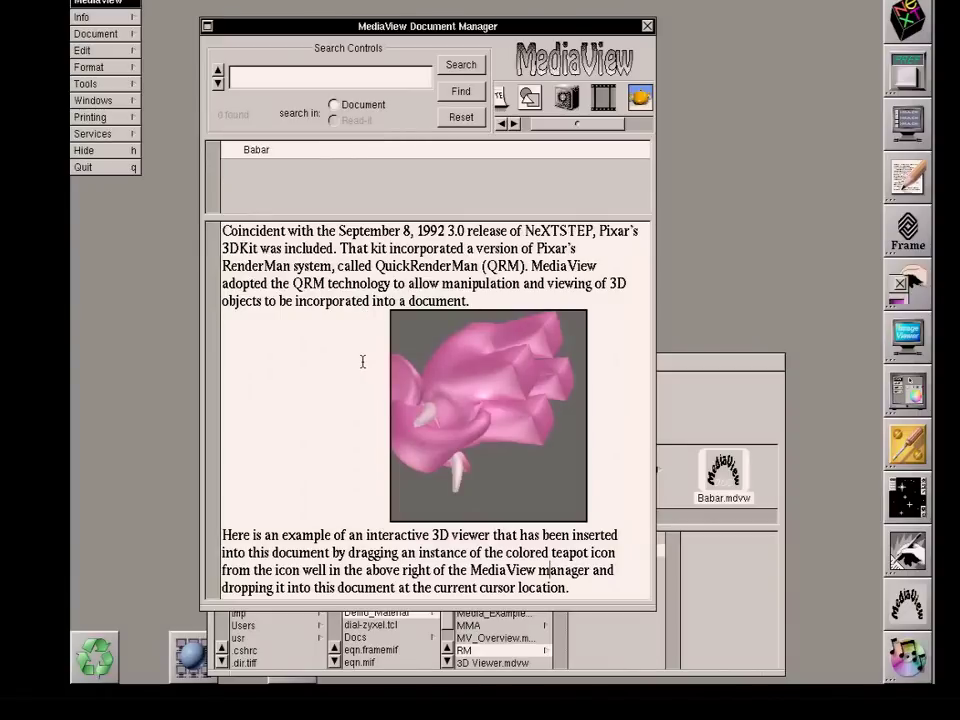
left_click(88, 150)
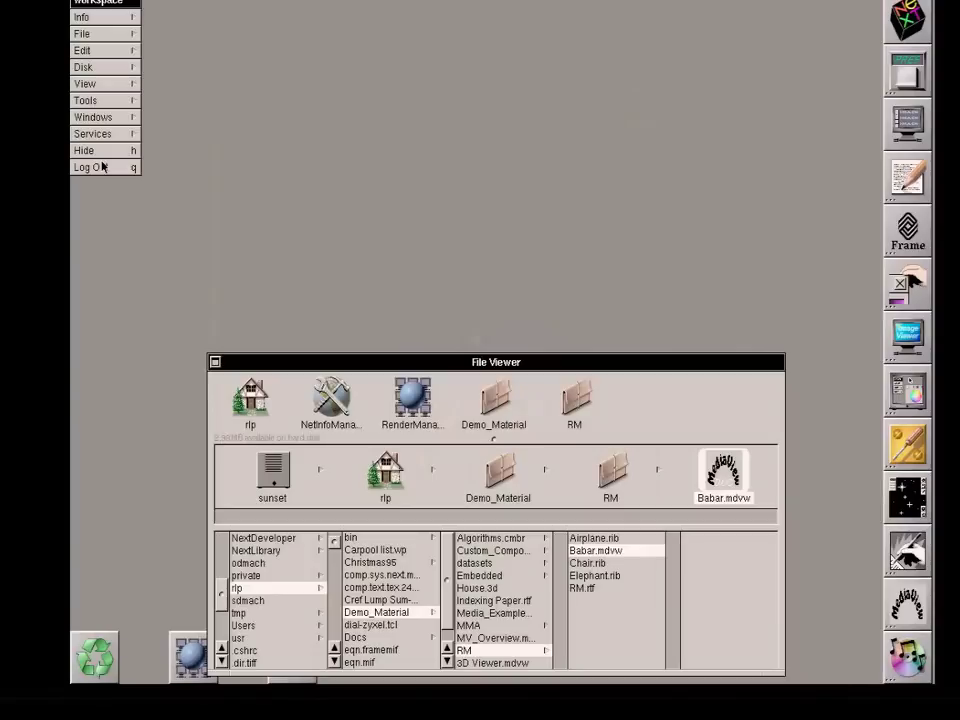